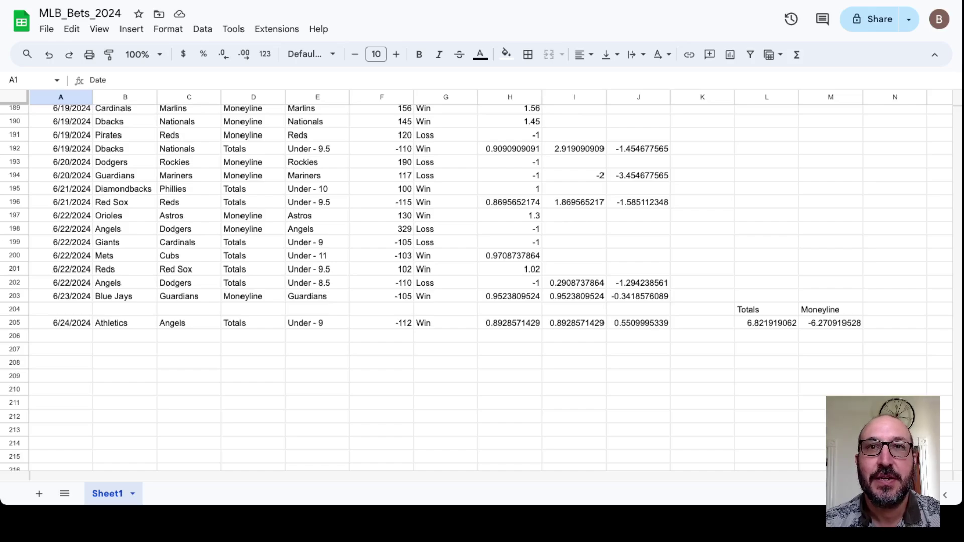
- Review the logged moneyline and totals bets in the MLB_Bets_2024 sheet and the spread bets in MLB_Bets_Extra
scroll(476, 285, "up", 15)
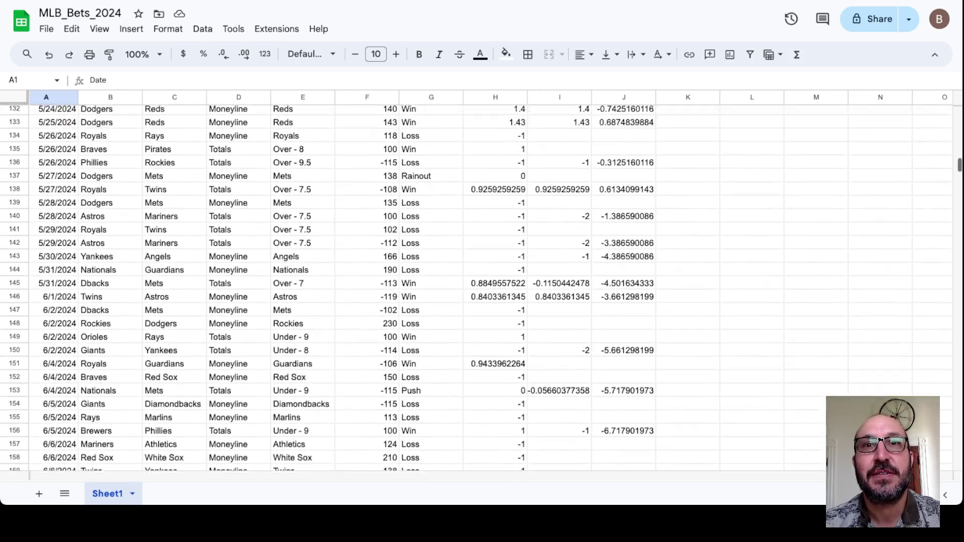
scroll(476, 285, "up", 5)
scroll(476, 285, "down", 3)
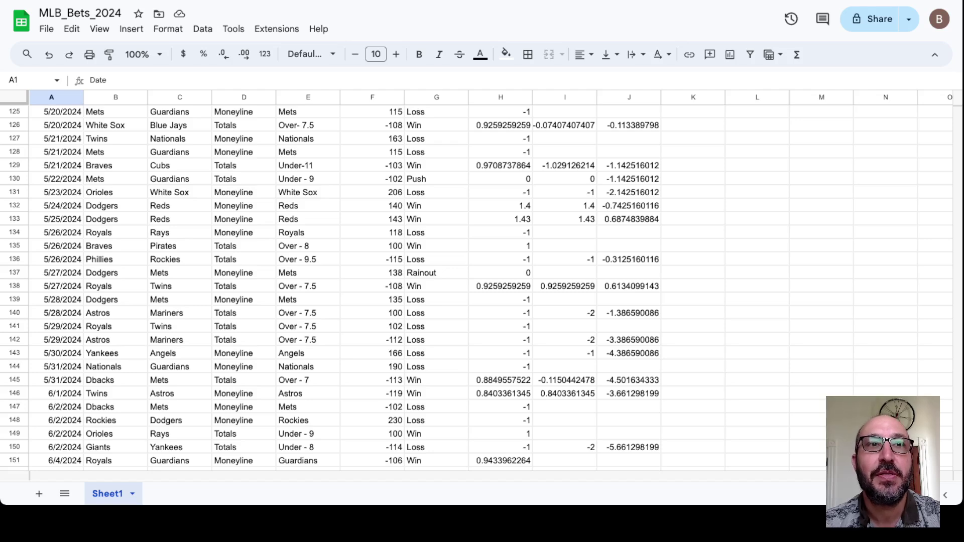
scroll(475, 285, "down", 4)
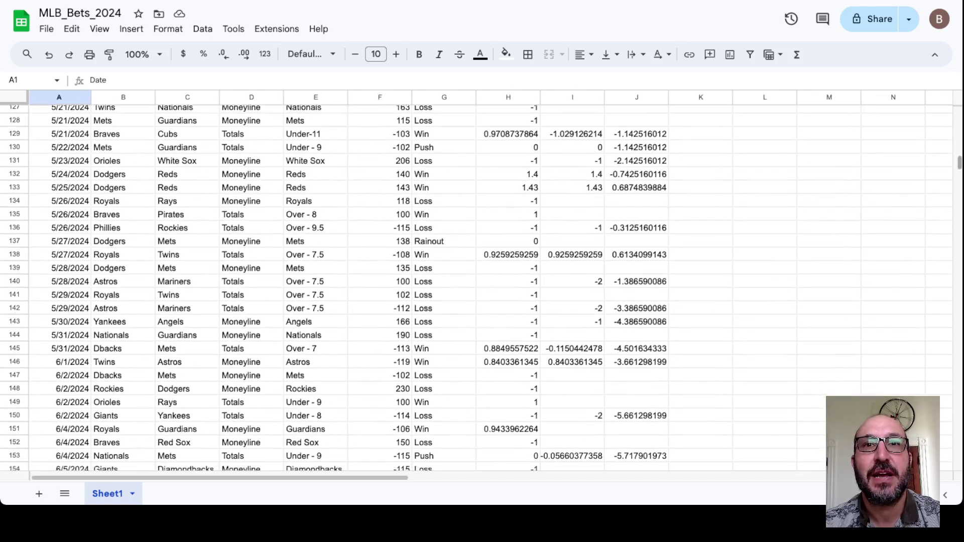
scroll(476, 285, "down", 7)
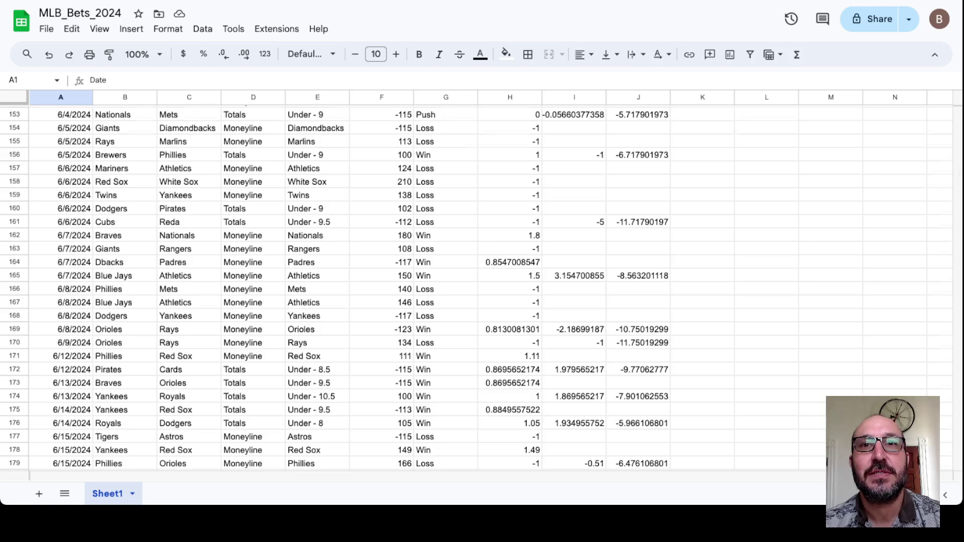
scroll(476, 285, "down", 12)
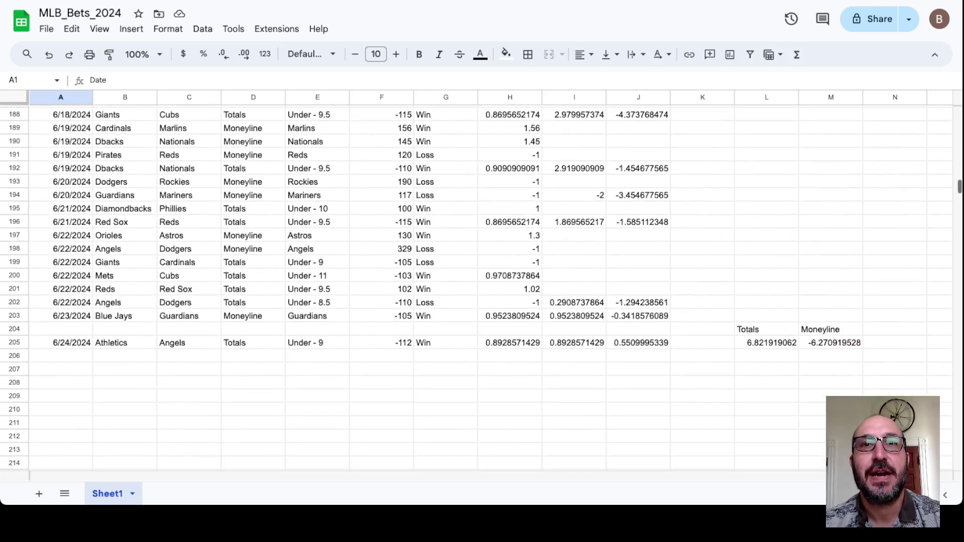
scroll(476, 285, "down", 1)
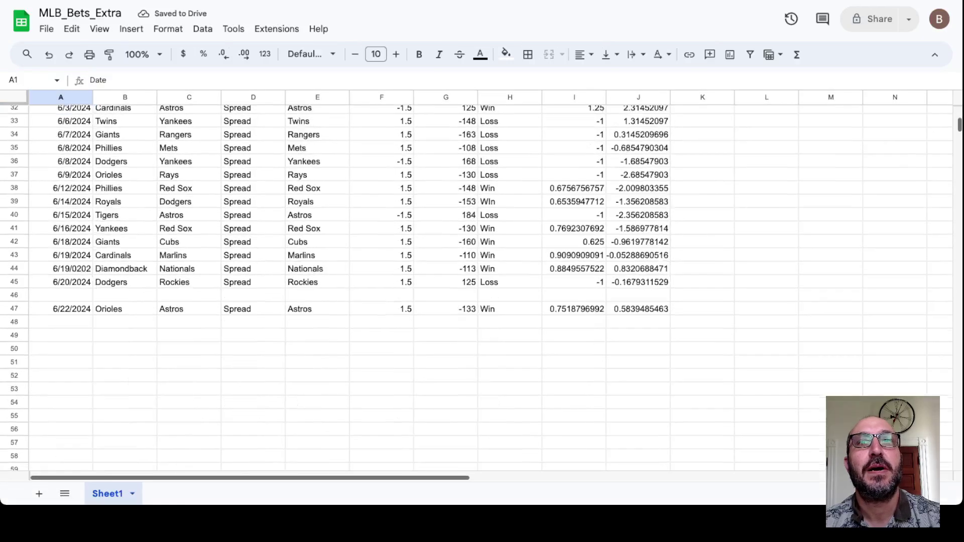
scroll(476, 285, "up", 6)
scroll(475, 291, "up", 1)
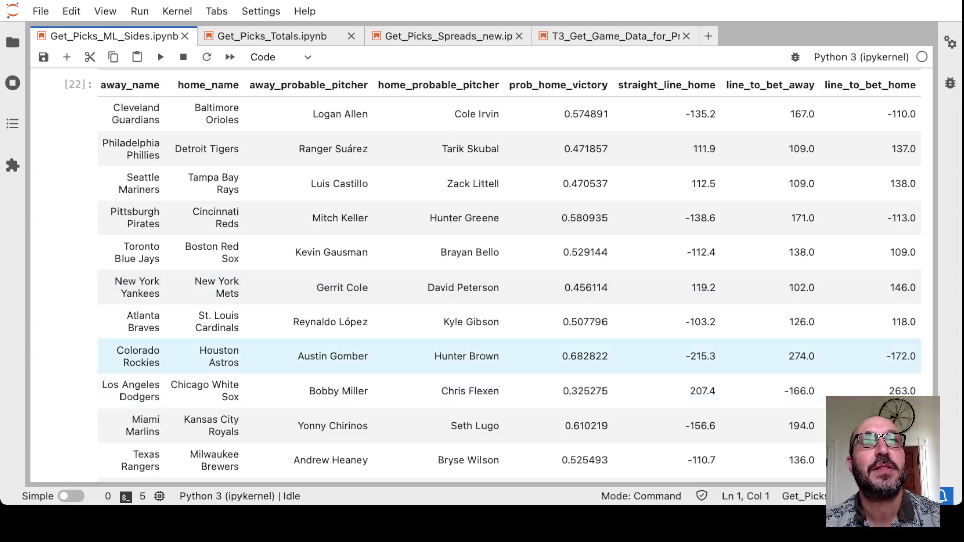
- Switch to the Get_Picks_ML_Sides notebook and examine the game predictions and the filtered home and away picks with their lines to bet
scroll(509, 276, "left", 3)
scroll(509, 356, "right", 2)
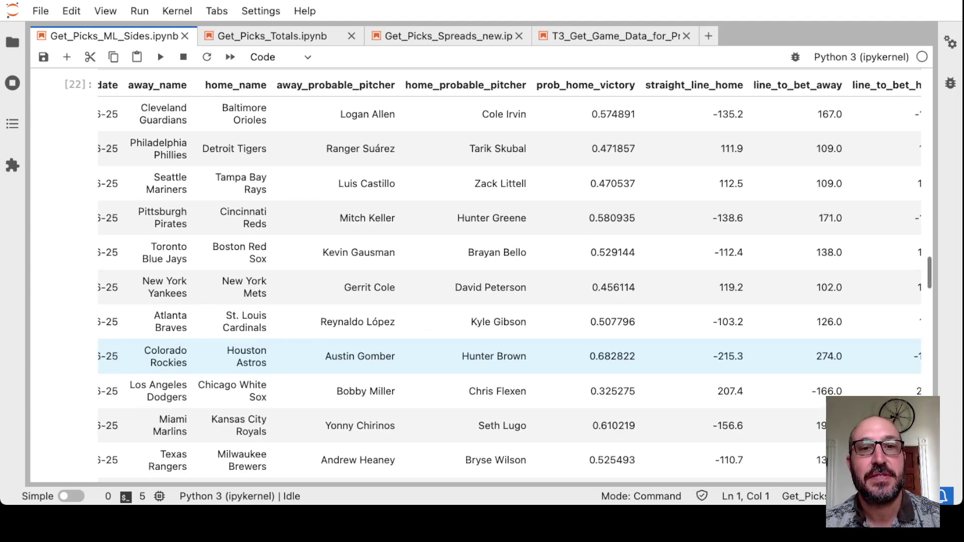
scroll(509, 355, "right", 2)
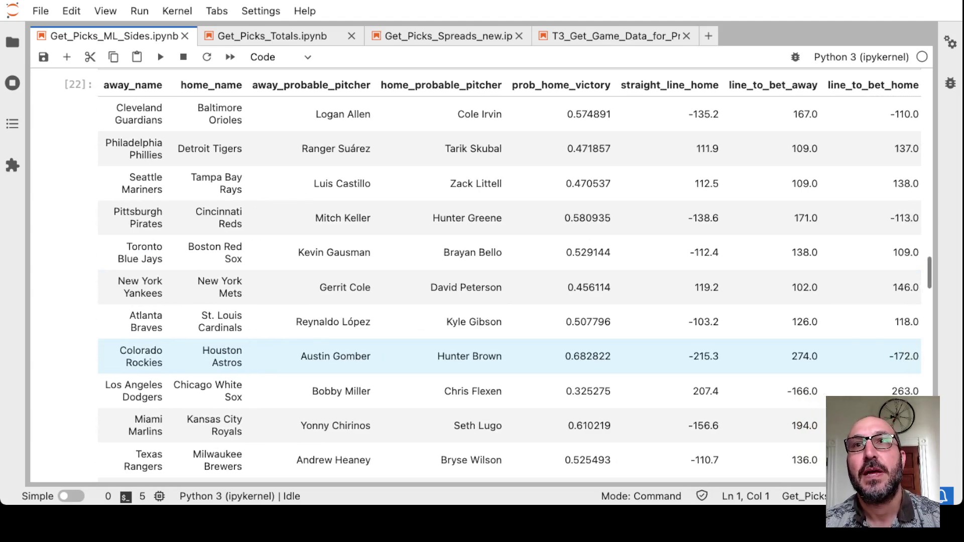
scroll(510, 356, "down", 20)
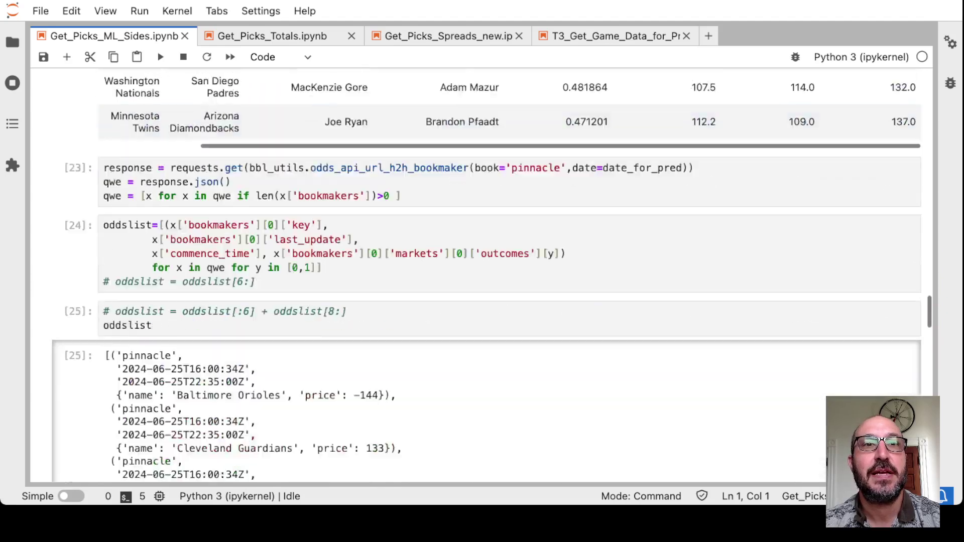
scroll(492, 273, "down", 15)
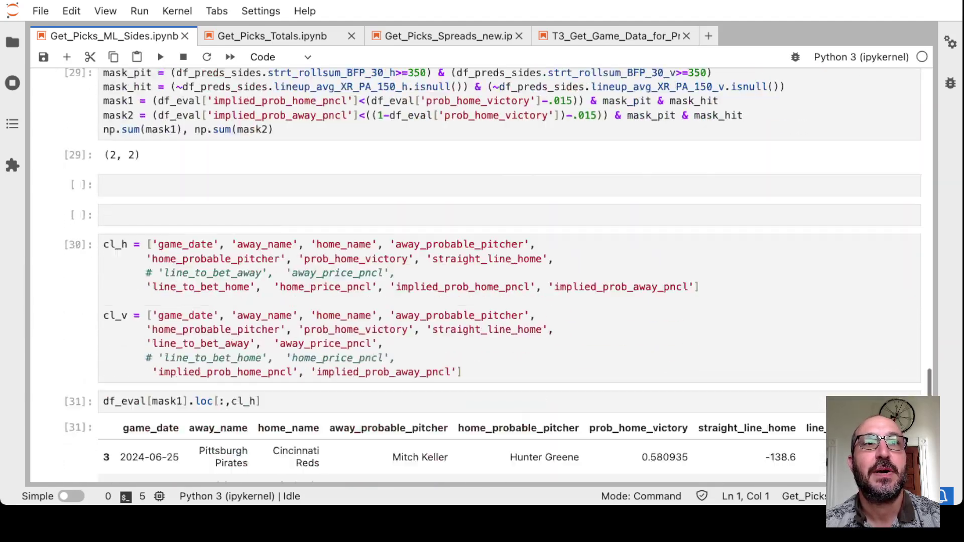
scroll(492, 274, "down", 4)
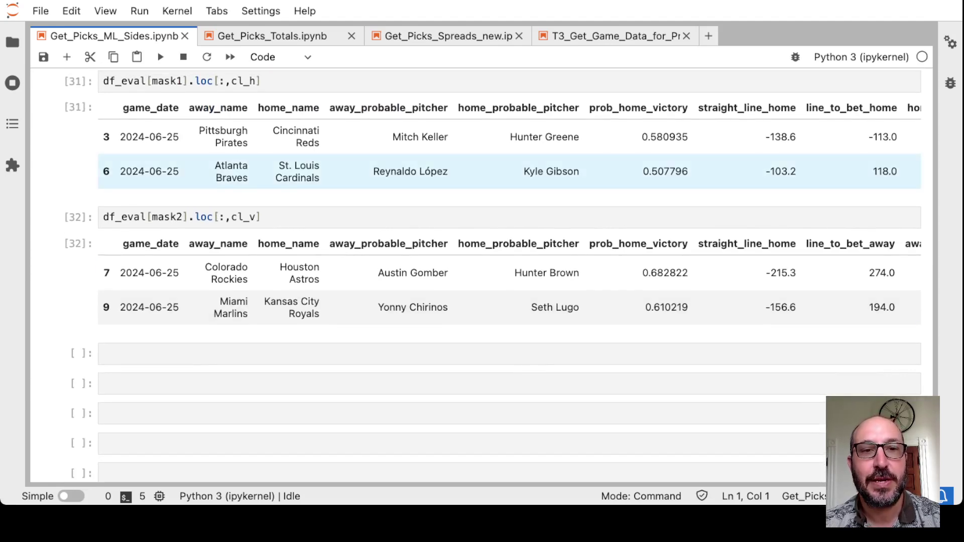
scroll(509, 151, "right", 3)
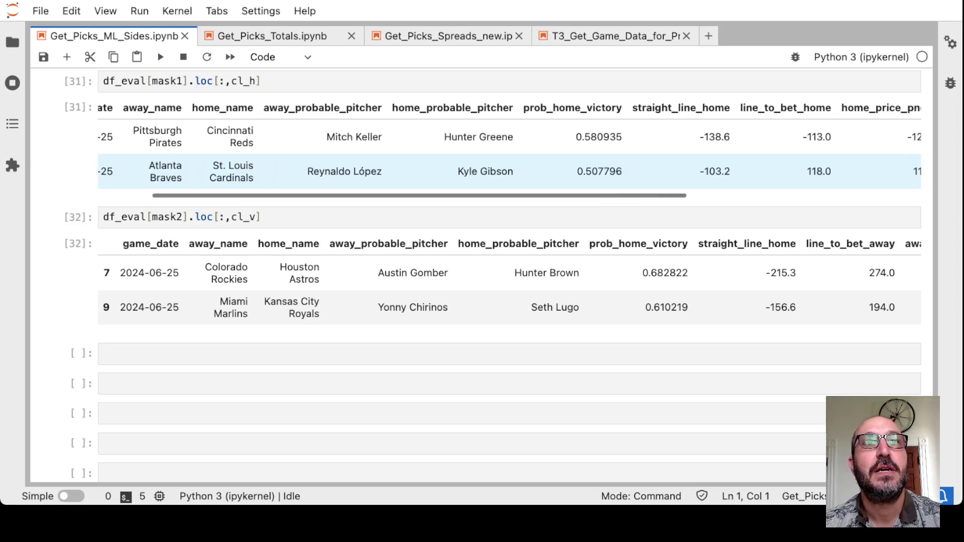
scroll(509, 150, "right", 2)
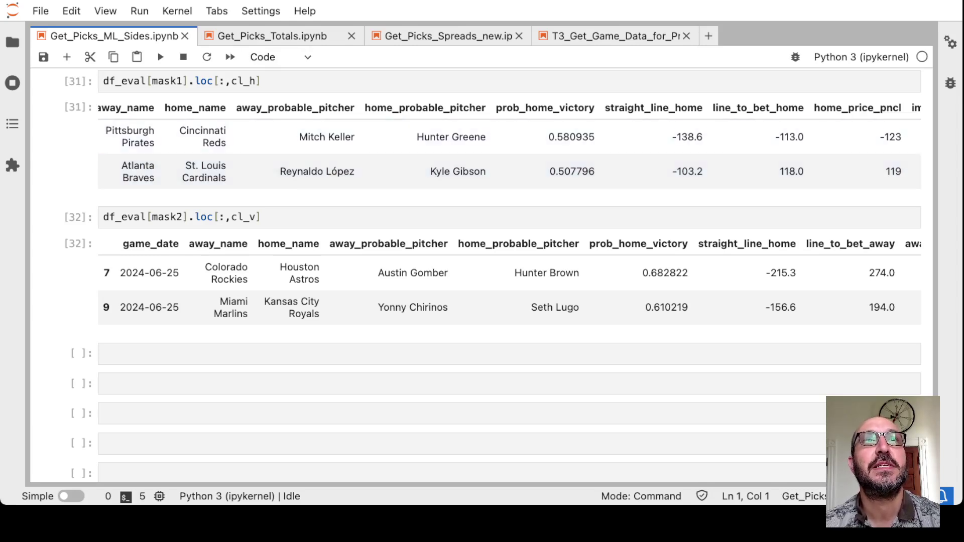
- Switch to the WagerTalk odds page, display the baseball moneylines, and compare the National League games with the notebook's home picks
key("ctrl+Tab")
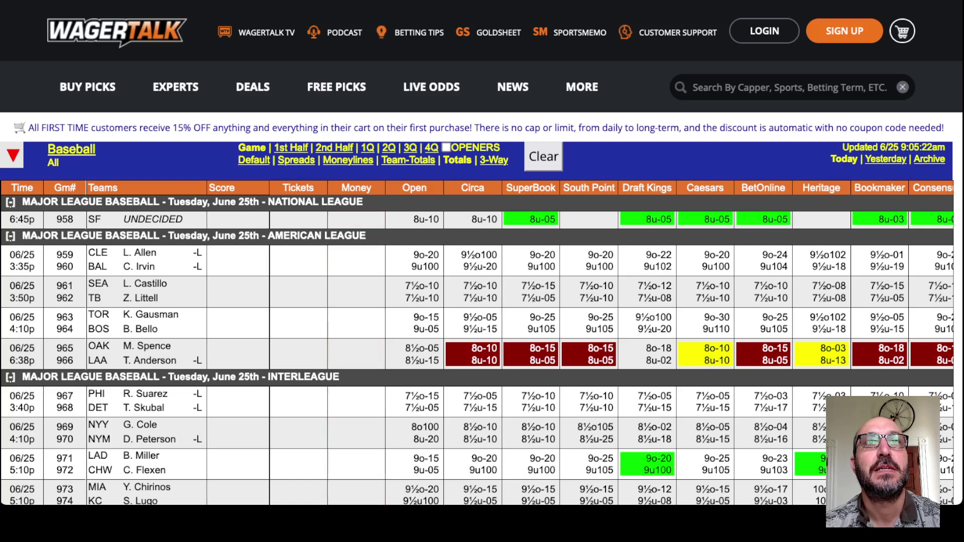
left_click(347, 159)
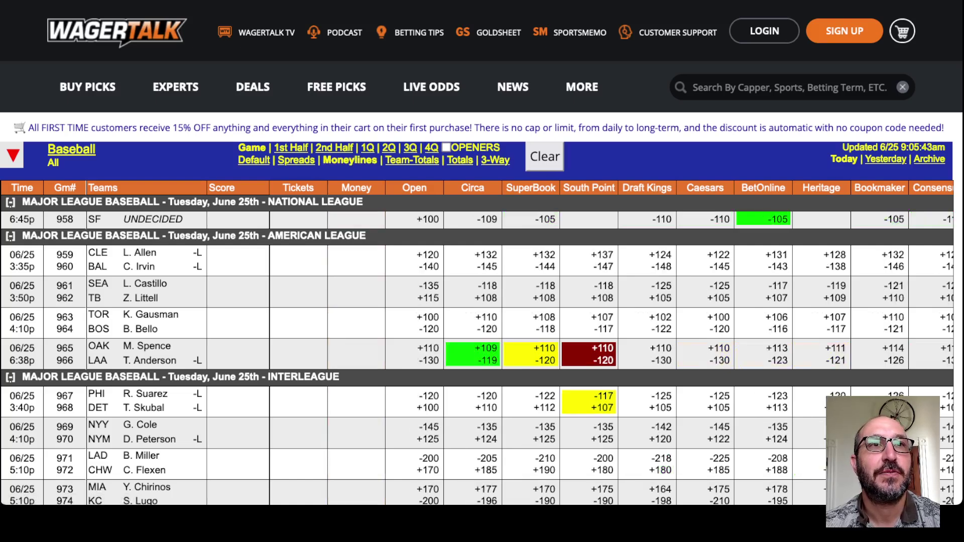
scroll(477, 321, "up", 3)
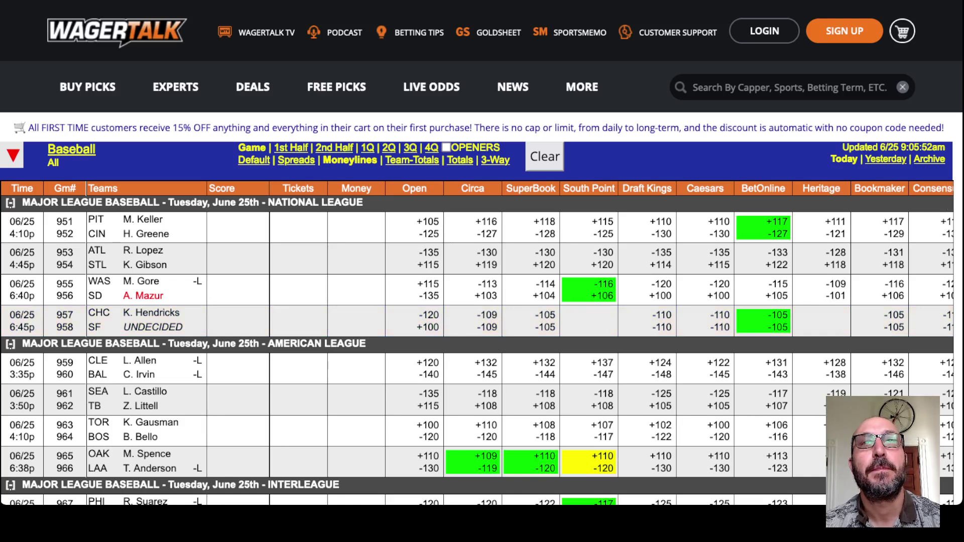
key("super+Tab")
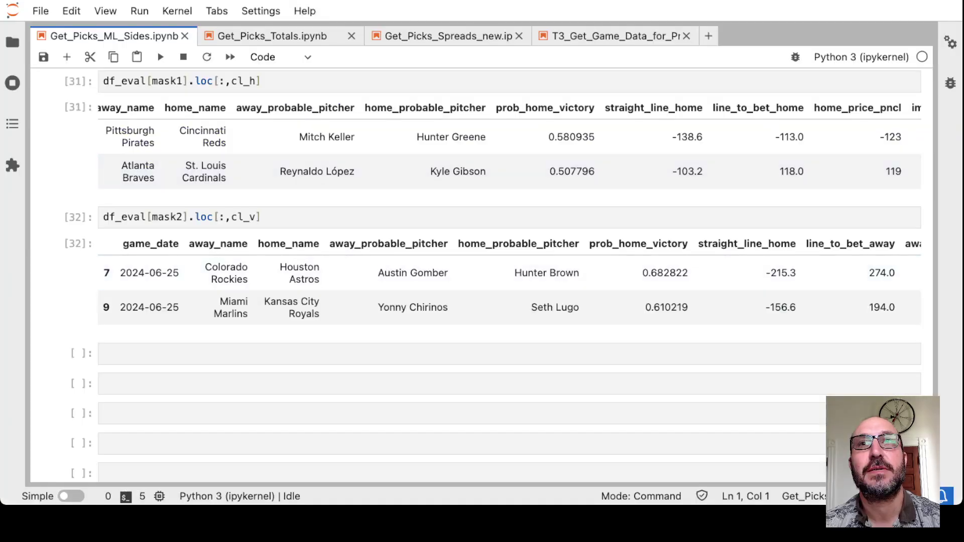
key("super+Tab")
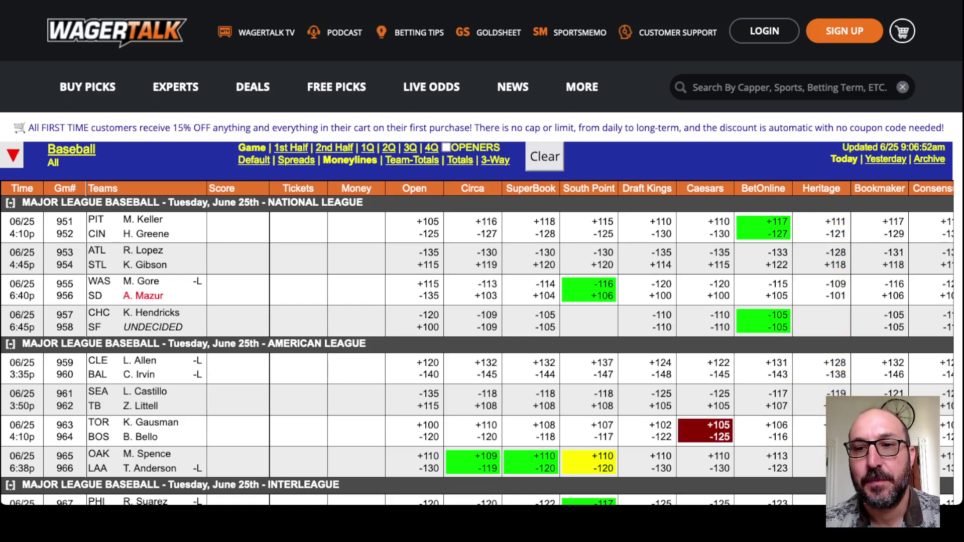
- Return to the Get_Picks_ML_Sides notebook and check the line to bet for the St. Louis Cardinals home pick
key("ctrl+Tab")
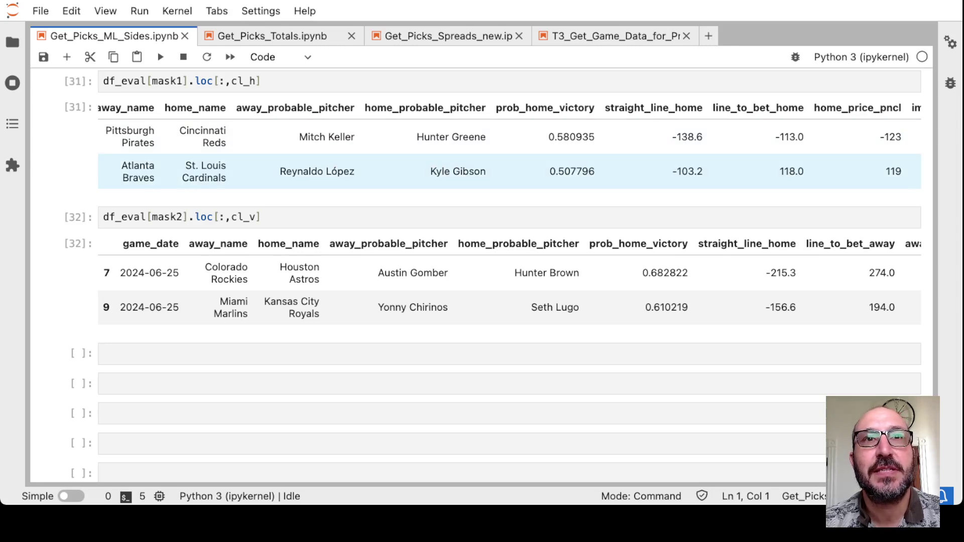
scroll(510, 146, "right", 1)
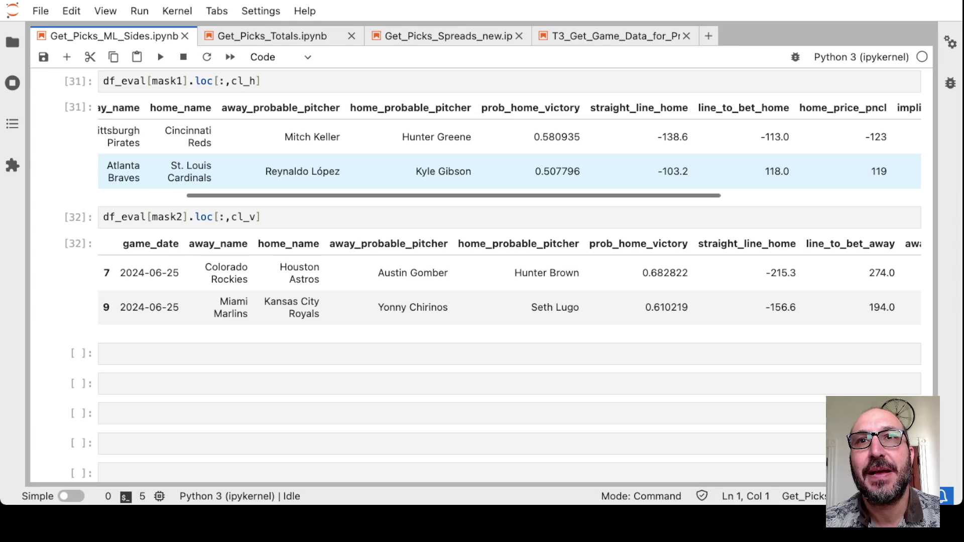
double_click(777, 171)
left_click(776, 171)
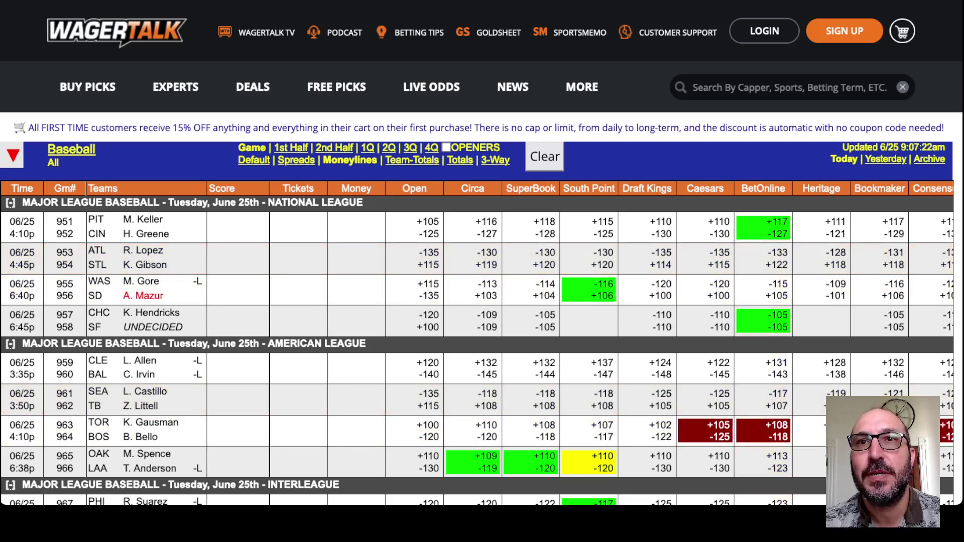
- View BetOnline's line history for the Atlanta at St. Louis game on WagerTalk, close it, and compare the sportsbooks' moneylines
left_click(762, 258)
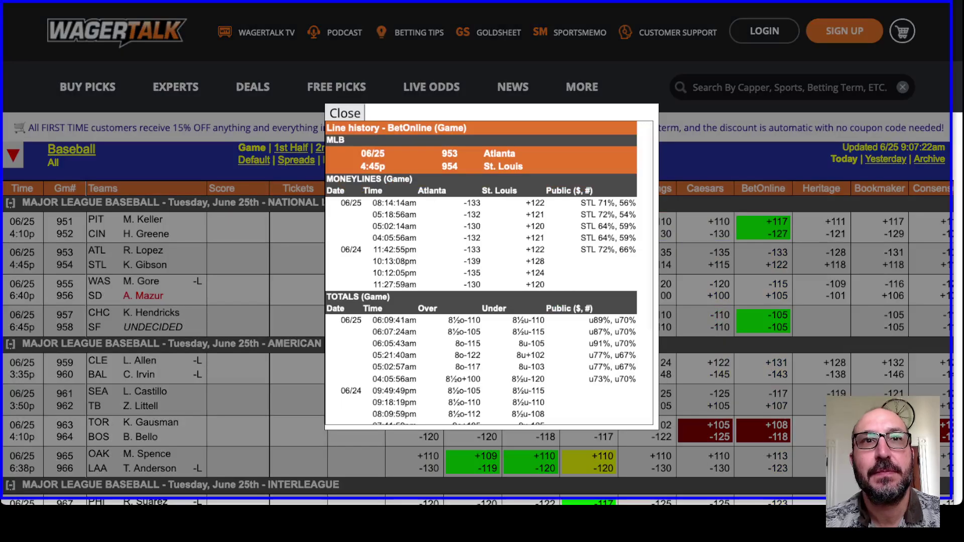
left_click(345, 113)
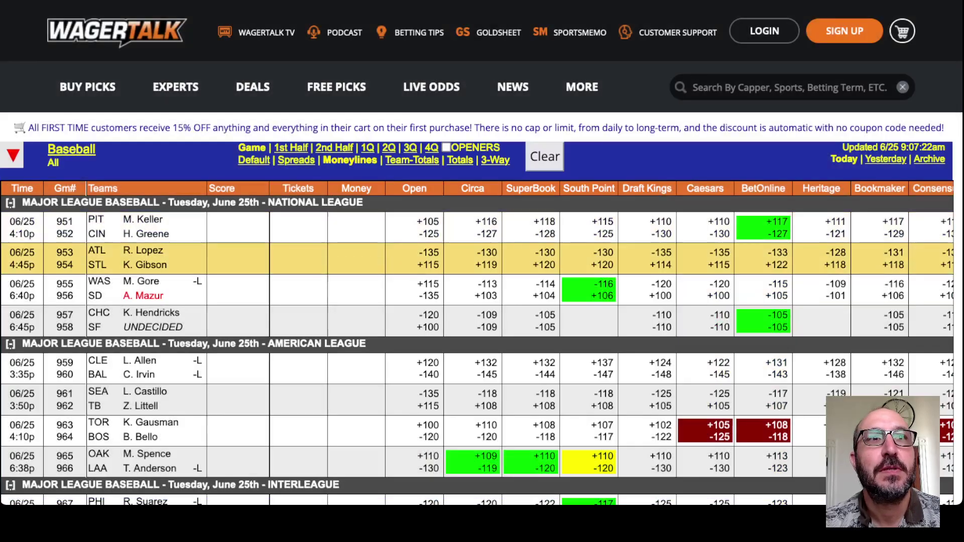
scroll(611, 342, "right", 1)
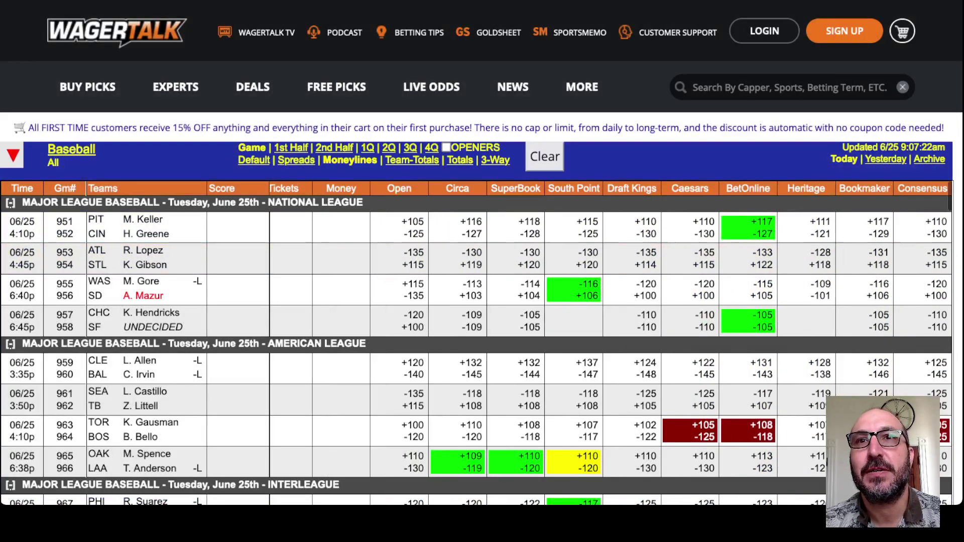
scroll(611, 342, "left", 1)
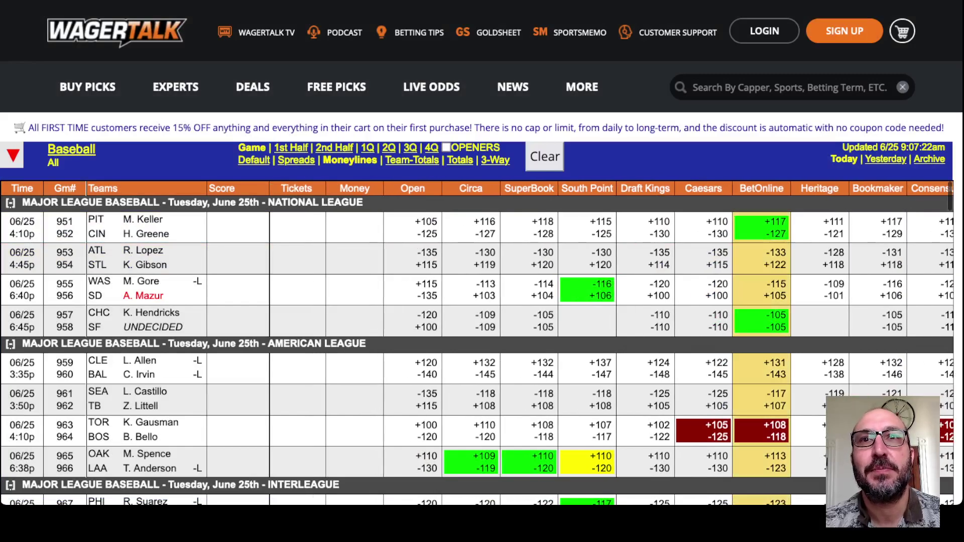
- Switch to the MLB_Bets_2024 sheet and enter Cardinals as the pick in E207 with odds of 122 in F207
key("ctrl+Tab")
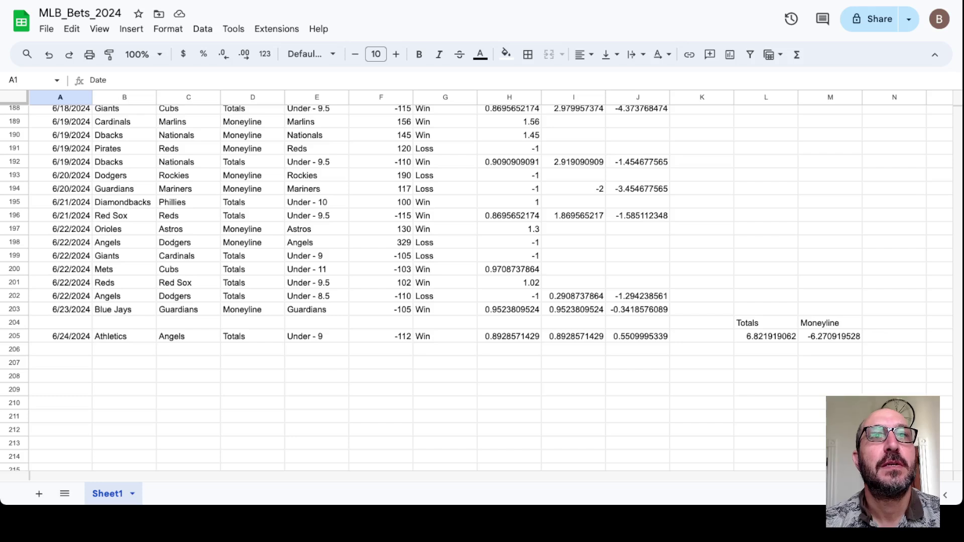
left_click(316, 363)
type("Cardinals")
key("Tab")
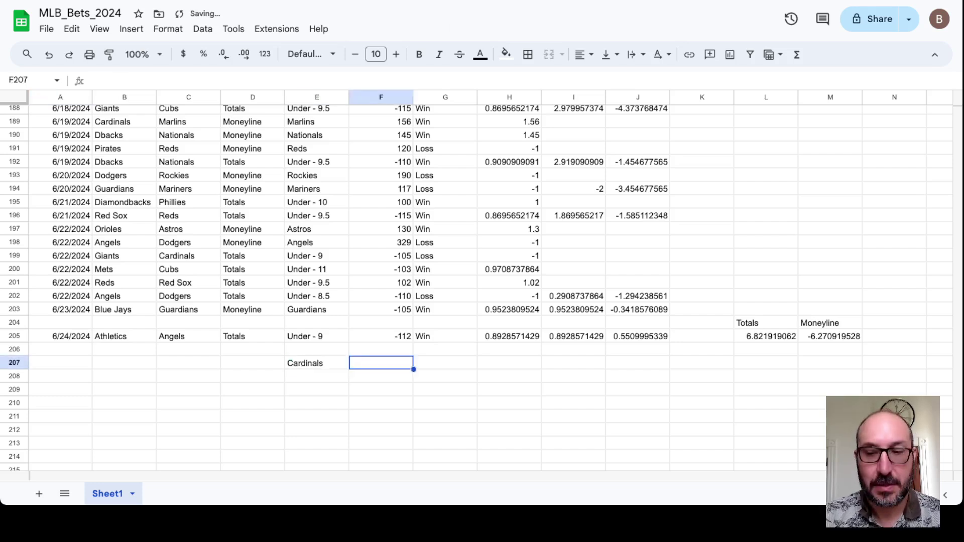
type("=122")
key("Return")
- Compare the notebook's lines to bet for the Colorado Rockies and Miami Marlins away picks with WagerTalk's interleague moneylines
key("ctrl+Tab")
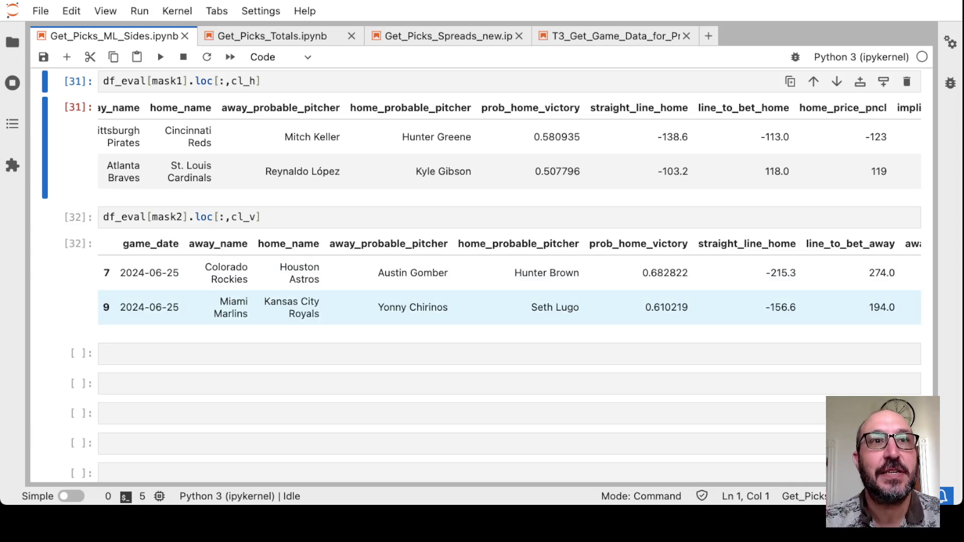
scroll(502, 307, "right", 4)
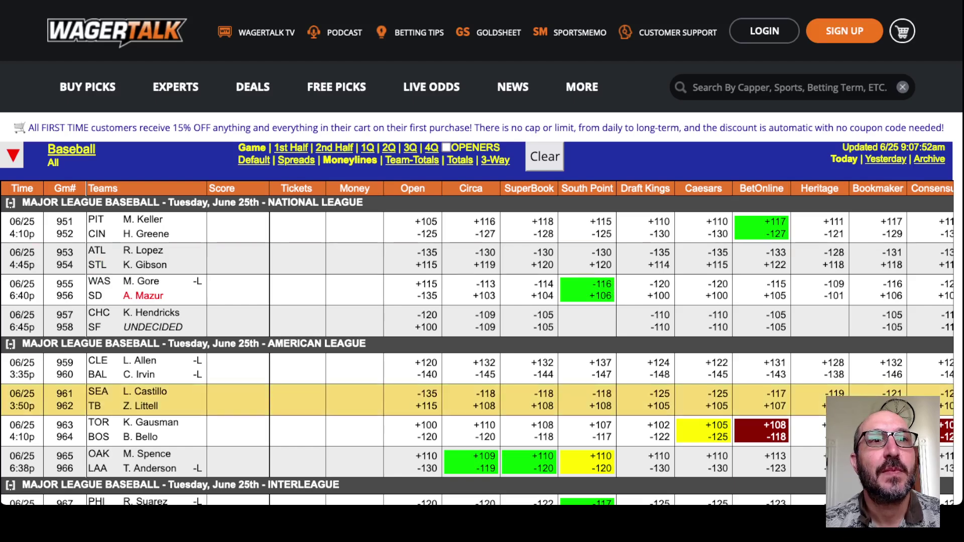
scroll(481, 397, "down", 2)
scroll(482, 397, "down", 4)
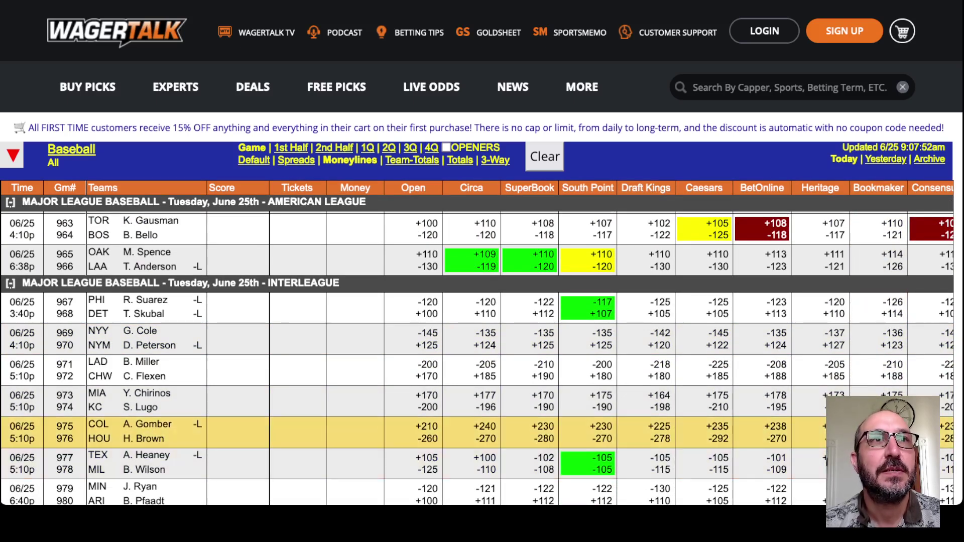
key("super+Tab")
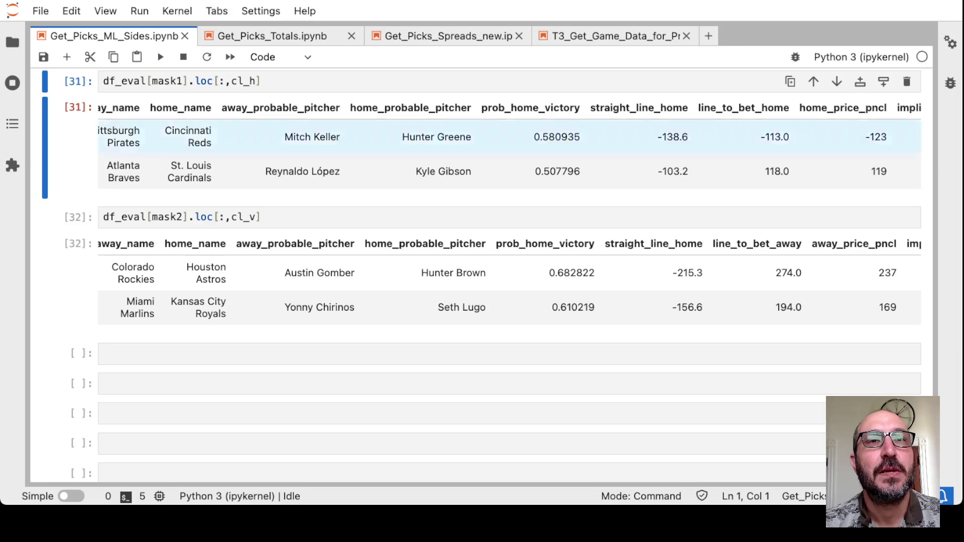
scroll(510, 281, "right", 1)
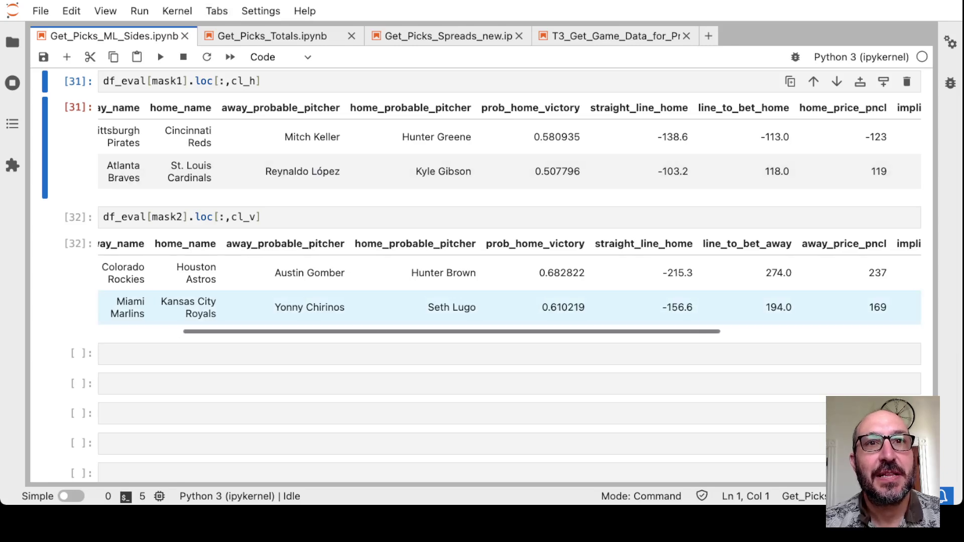
scroll(510, 281, "left", 2)
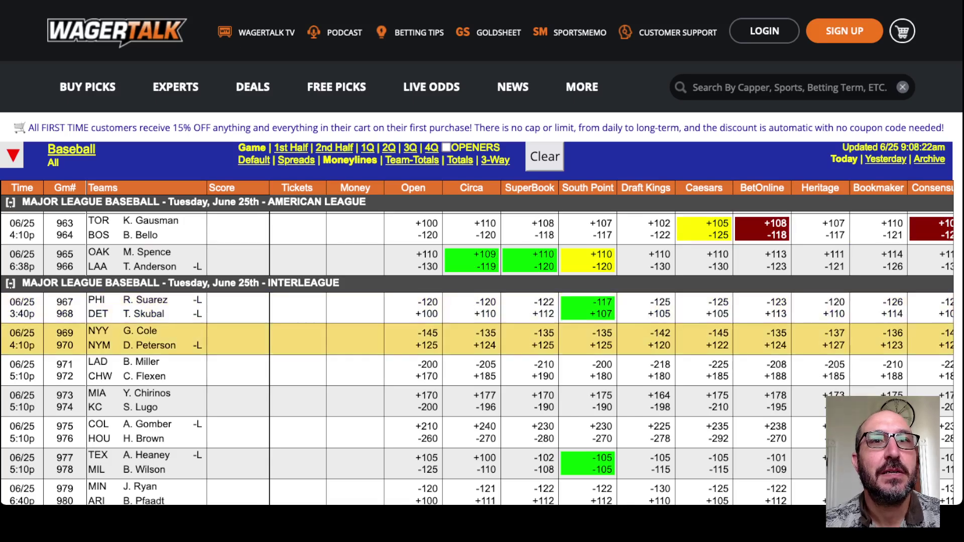
scroll(610, 344, "right", 1)
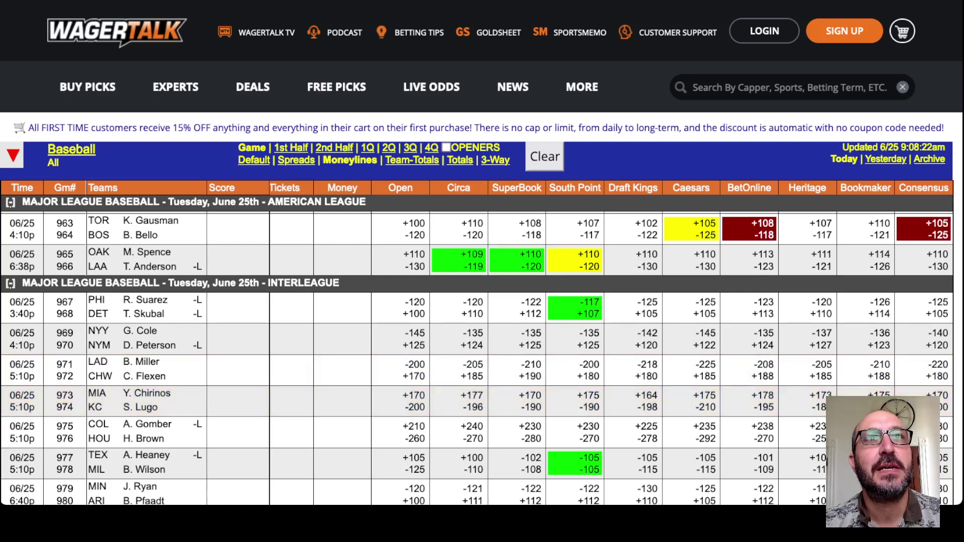
- Switch to the Get_Picks_Totals notebook and review the lines to bet and probabilities in the under picks table
key("ctrl+Tab")
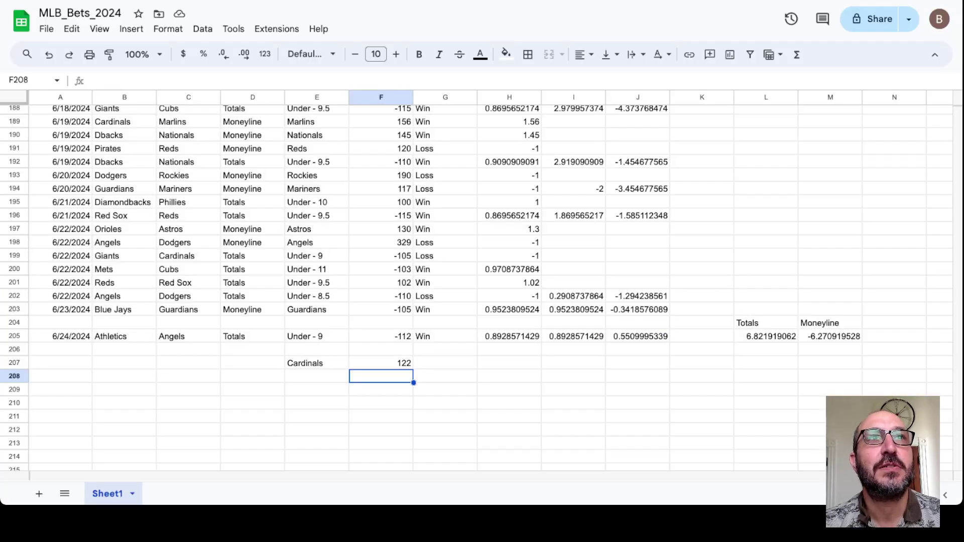
key("ctrl+Tab")
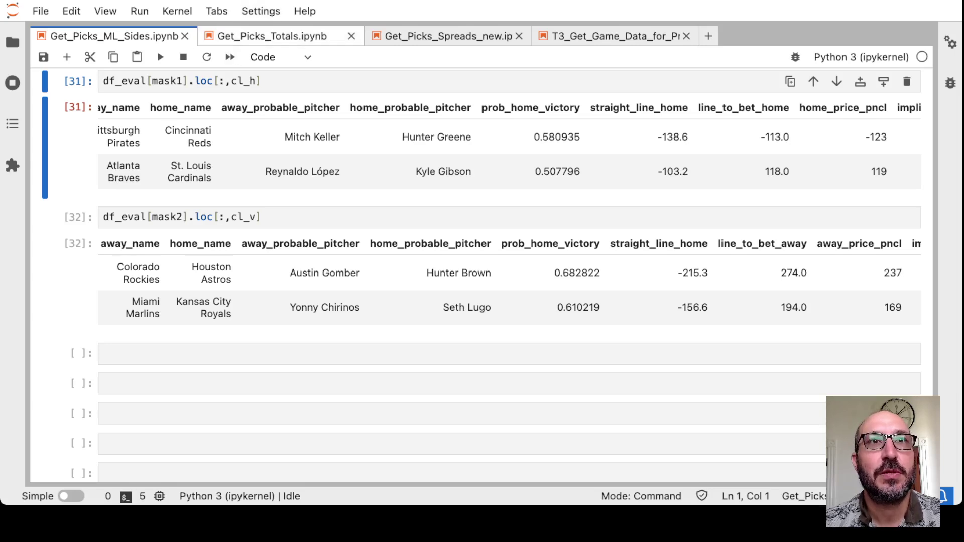
left_click(272, 36)
scroll(509, 180, "right", 2)
scroll(502, 181, "right", 2)
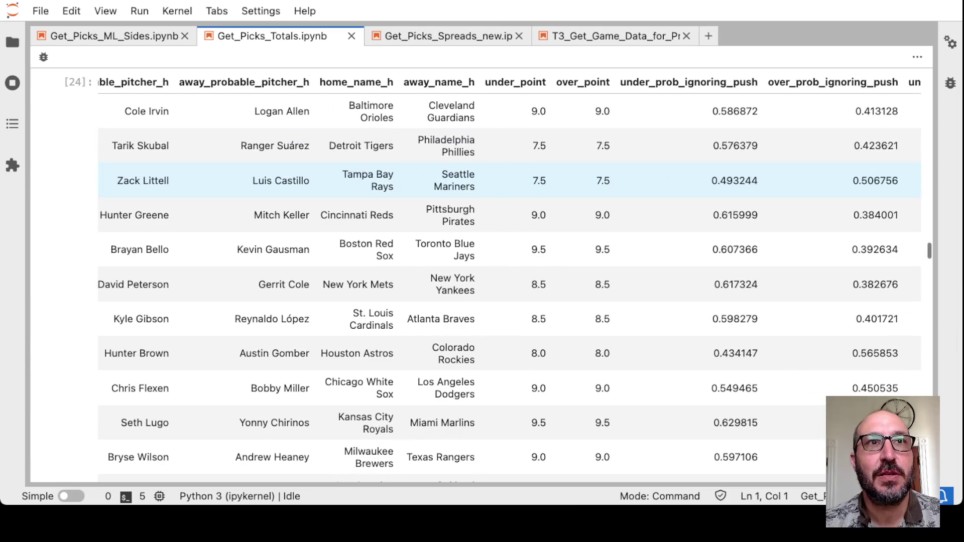
scroll(502, 180, "down", 3)
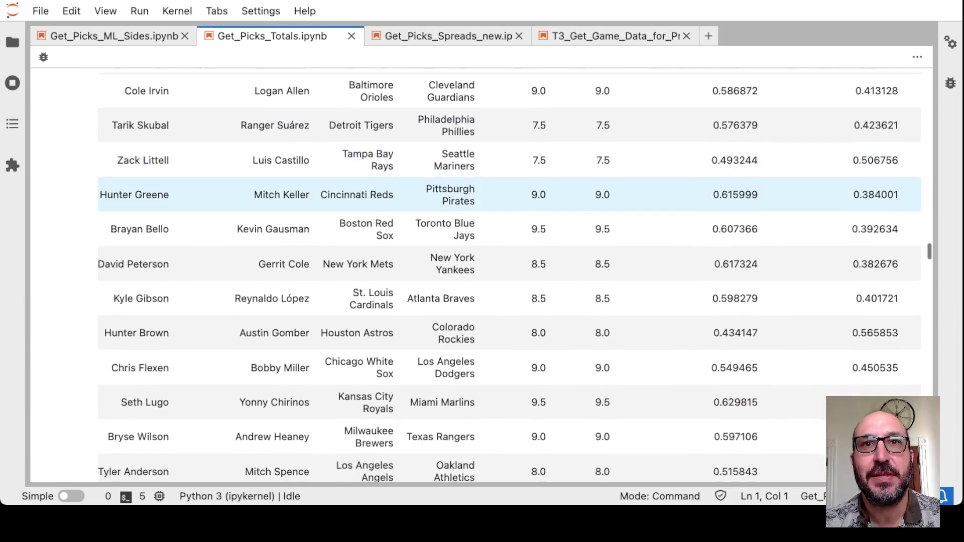
scroll(502, 180, "down", 10)
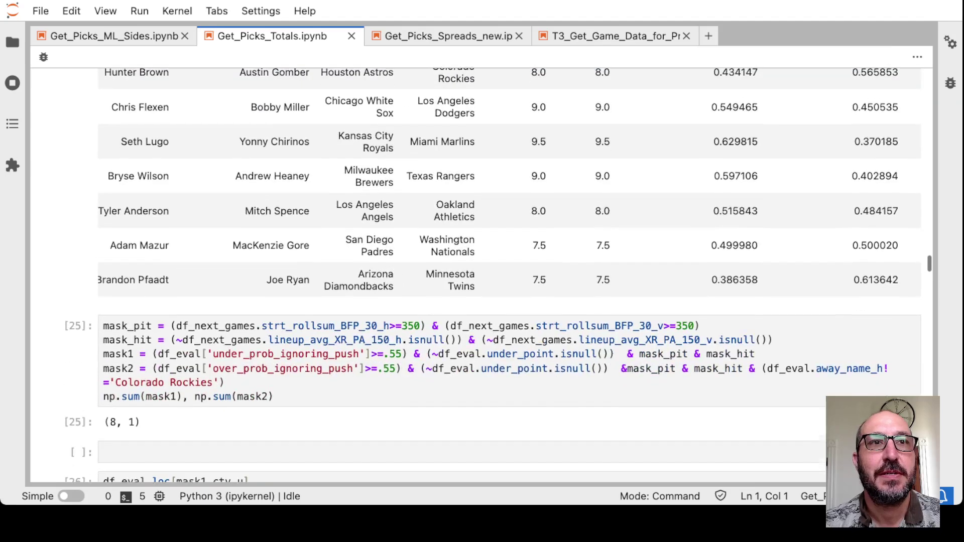
scroll(502, 180, "up", 3)
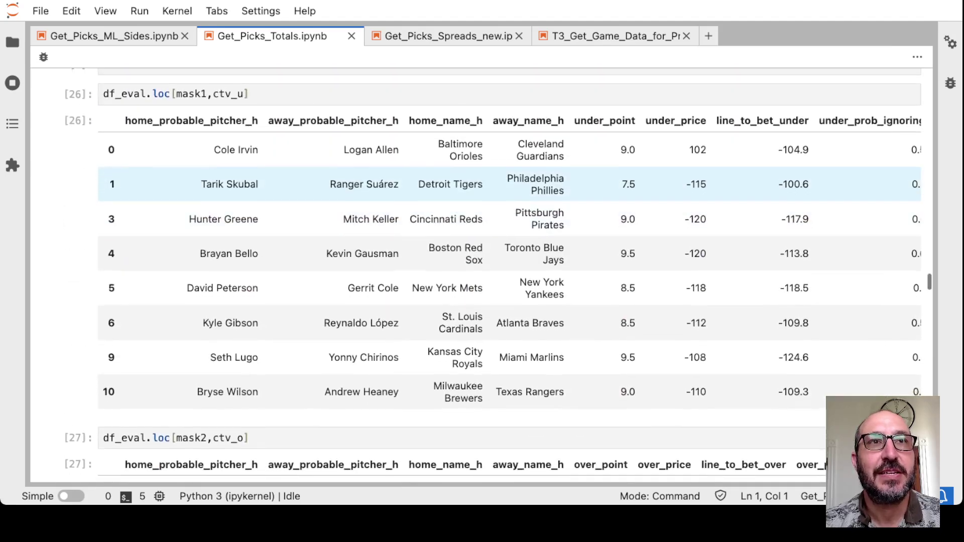
scroll(502, 181, "down", 3)
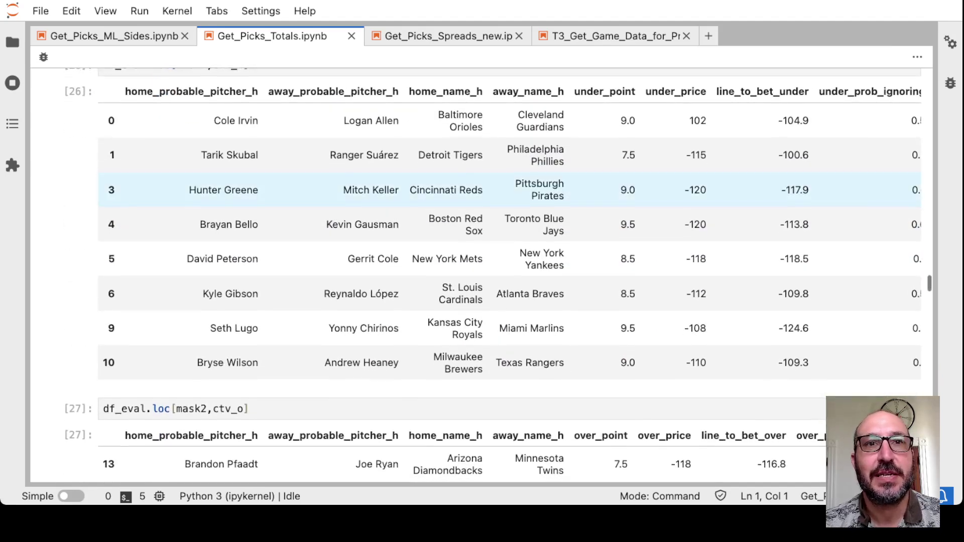
scroll(502, 180, "right", 3)
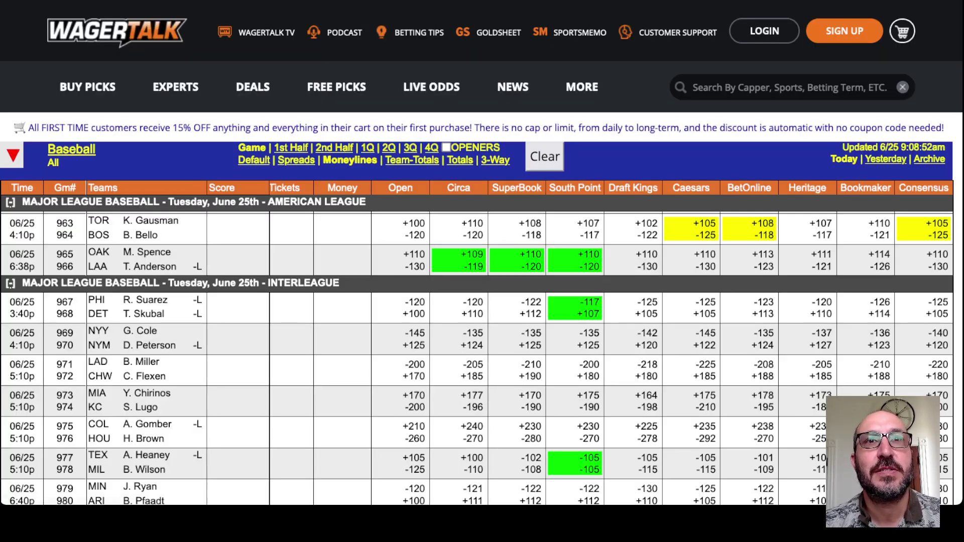
- Display WagerTalk's game totals and check the sportsbooks' prices on the Cleveland at Baltimore under
left_click(460, 160)
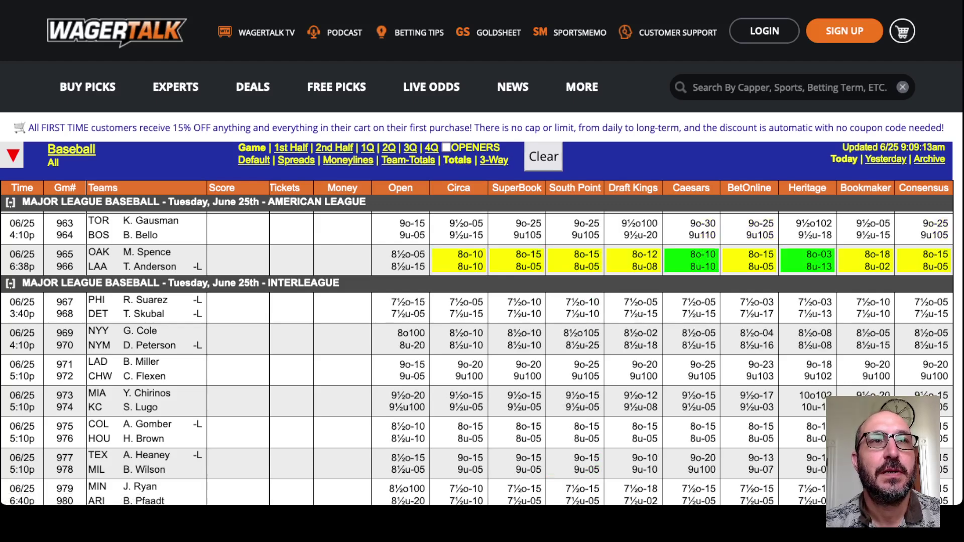
scroll(477, 347, "up", 3)
scroll(477, 359, "up", 2)
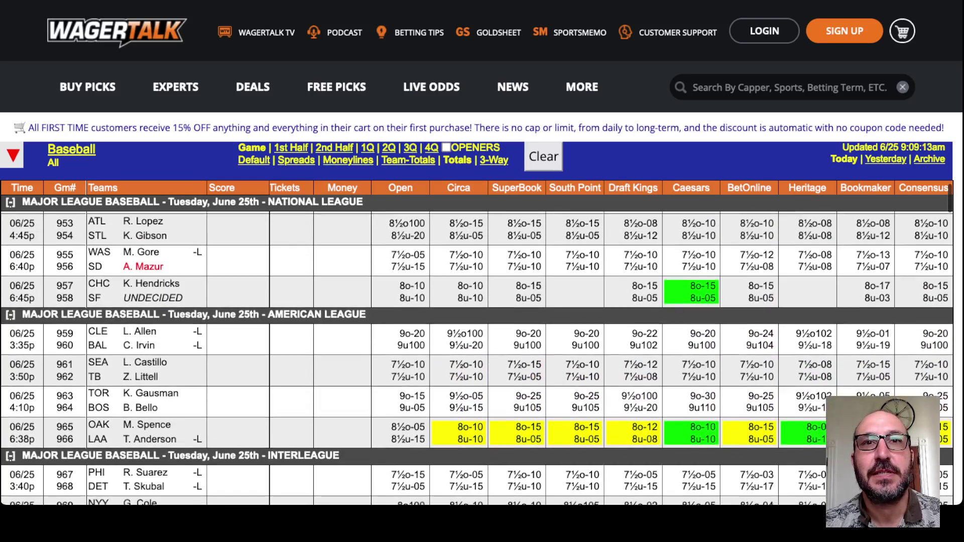
scroll(477, 358, "up", 1)
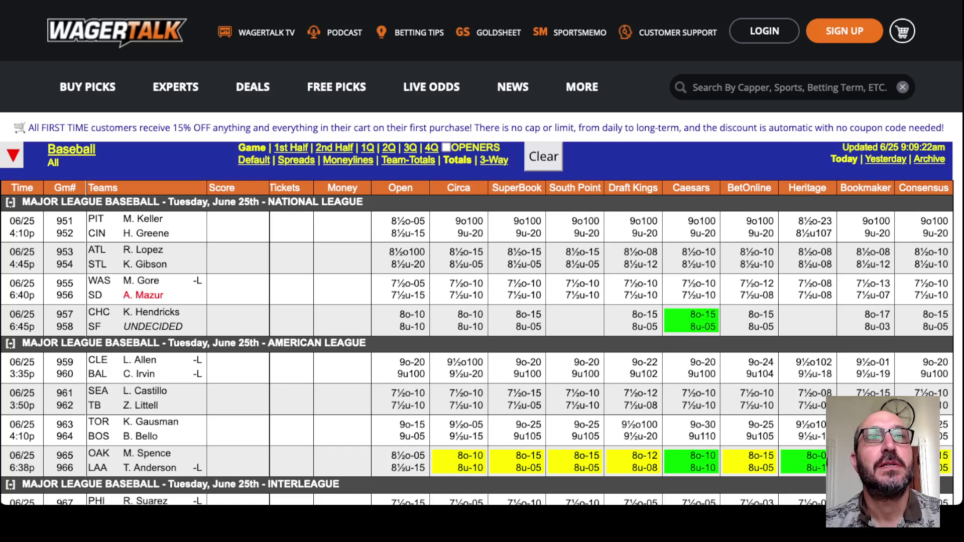
- In row 208 of the MLB_Bets_2024 sheet, log Guardians and Orioles with the pick Under - 9 at odds of +104
key("ctrl+Tab")
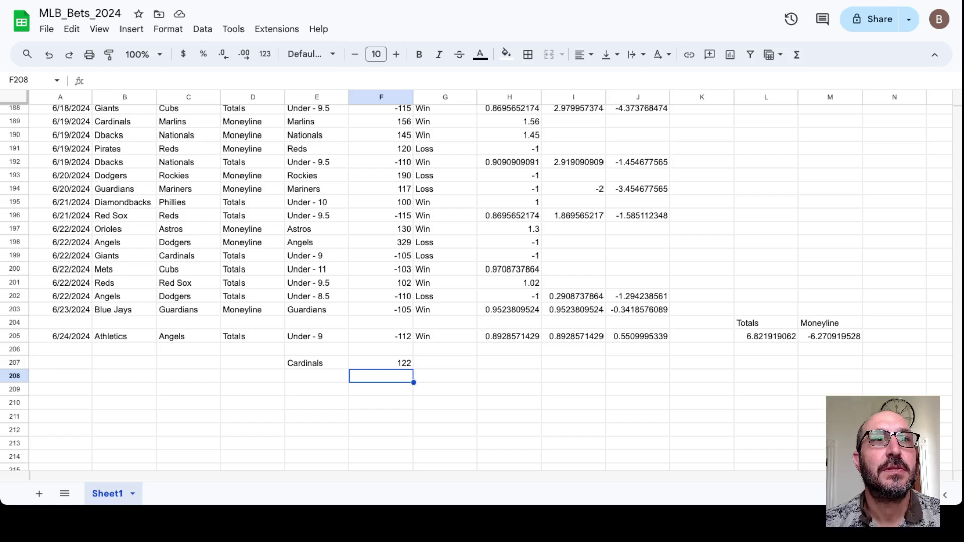
left_click(124, 376)
type("Guardians")
key("Tab")
type("Orioles")
key("Tab")
key("Tab")
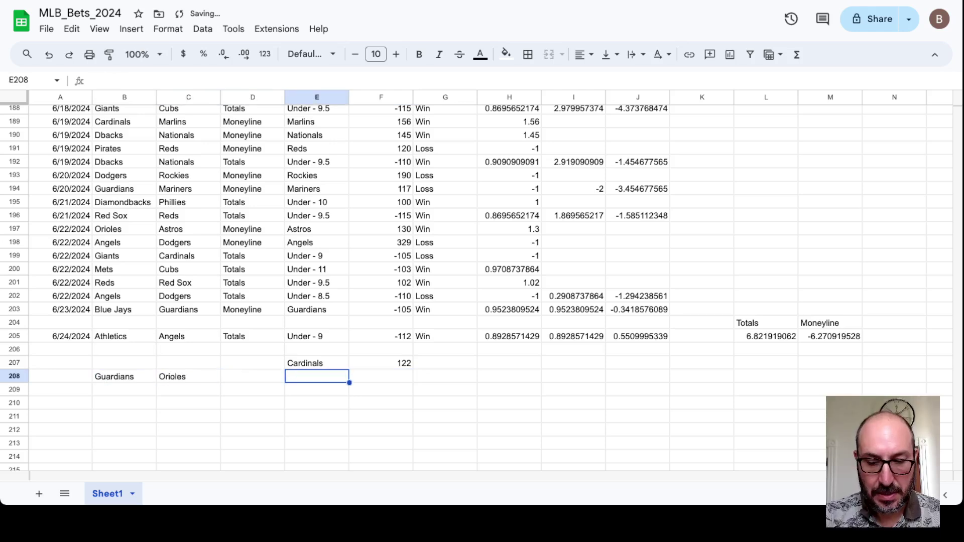
type("Under - 9")
key("Tab")
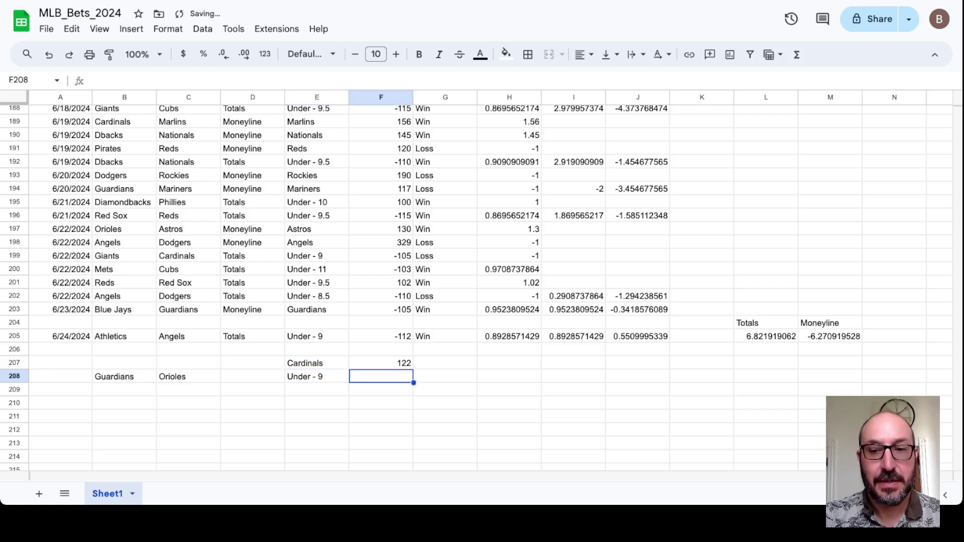
type("104")
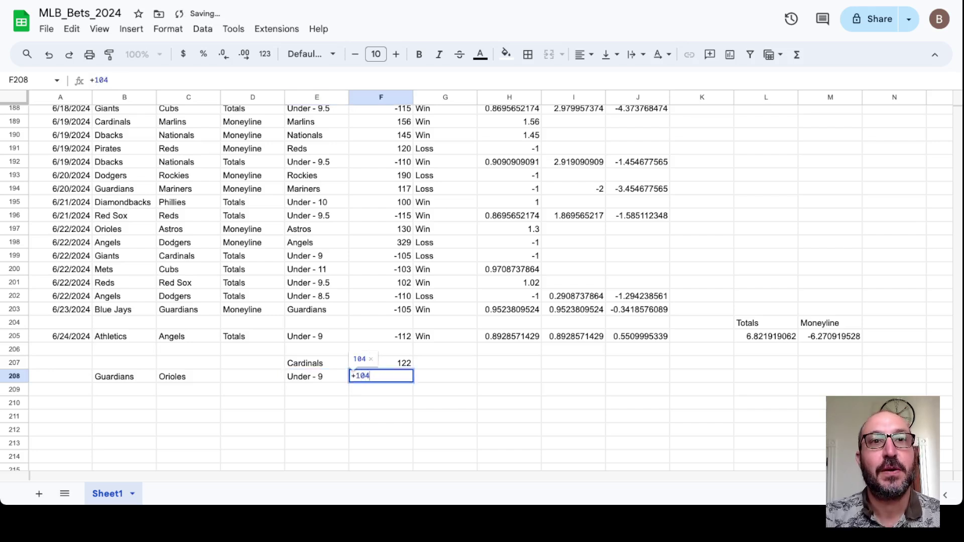
key("Return")
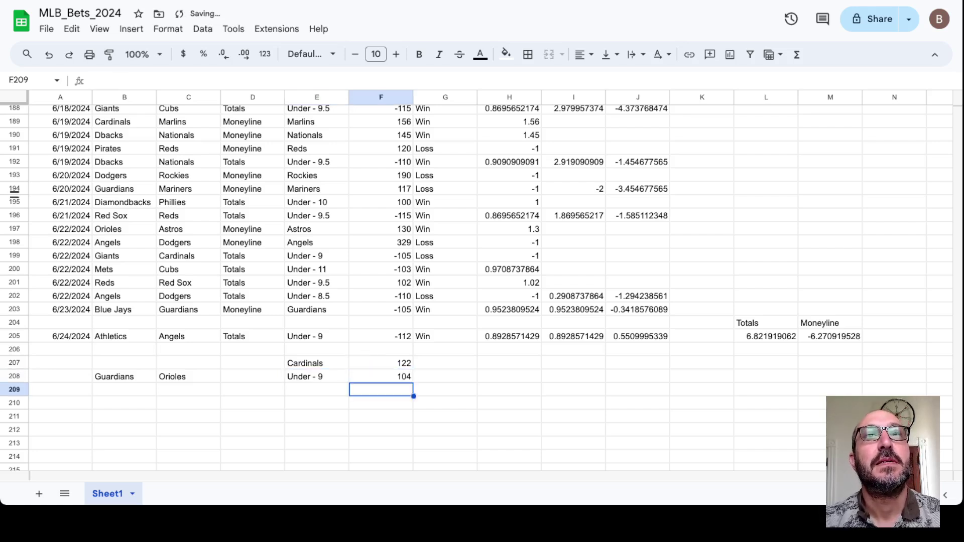
- Compare the Totals notebook's line to bet on the Philadelphia at Detroit under with WagerTalk's interleague totals
key("super+Tab")
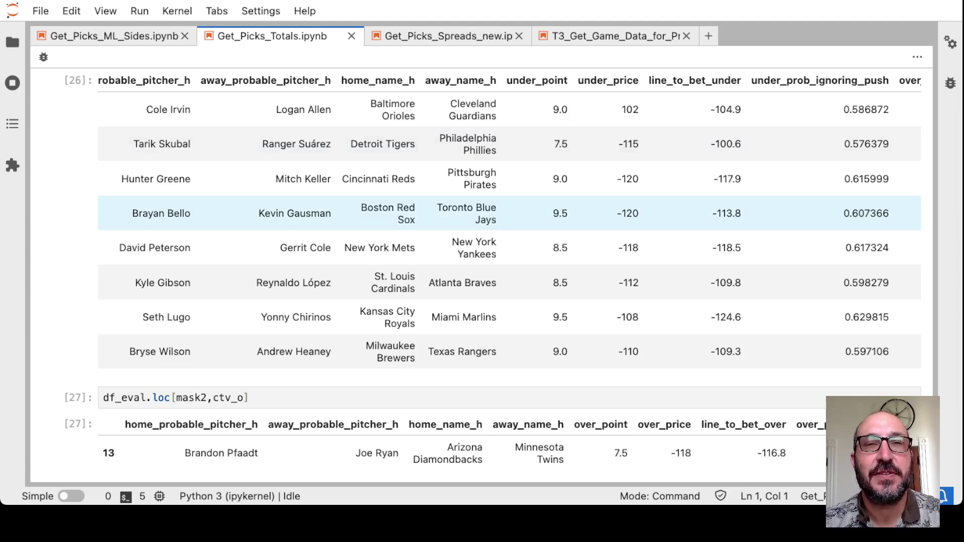
left_click_drag(134, 144, 190, 144)
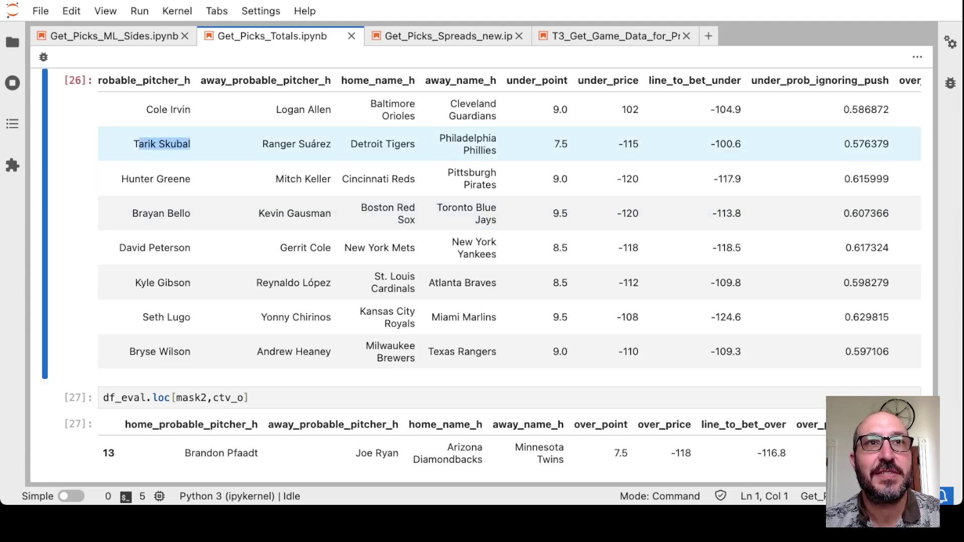
left_click(190, 144)
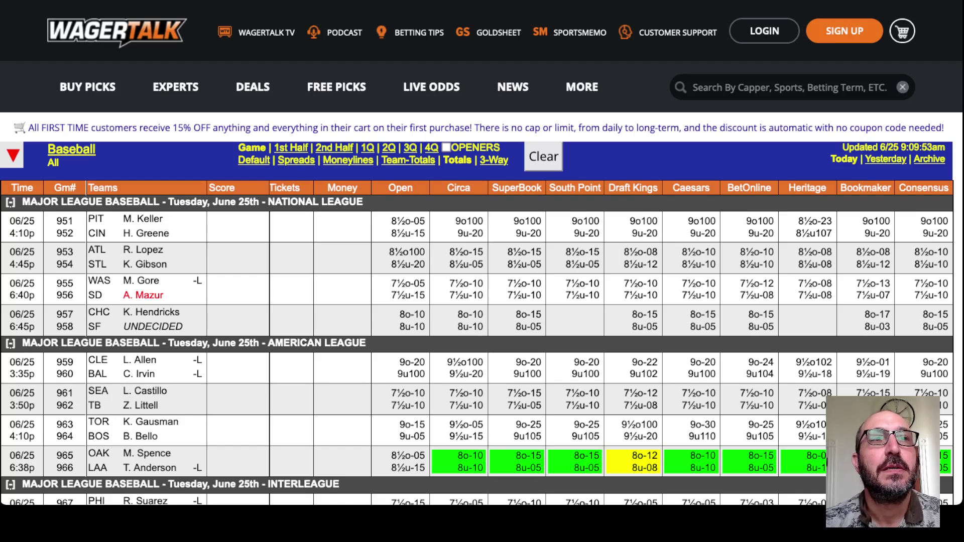
scroll(477, 347, "down", 4)
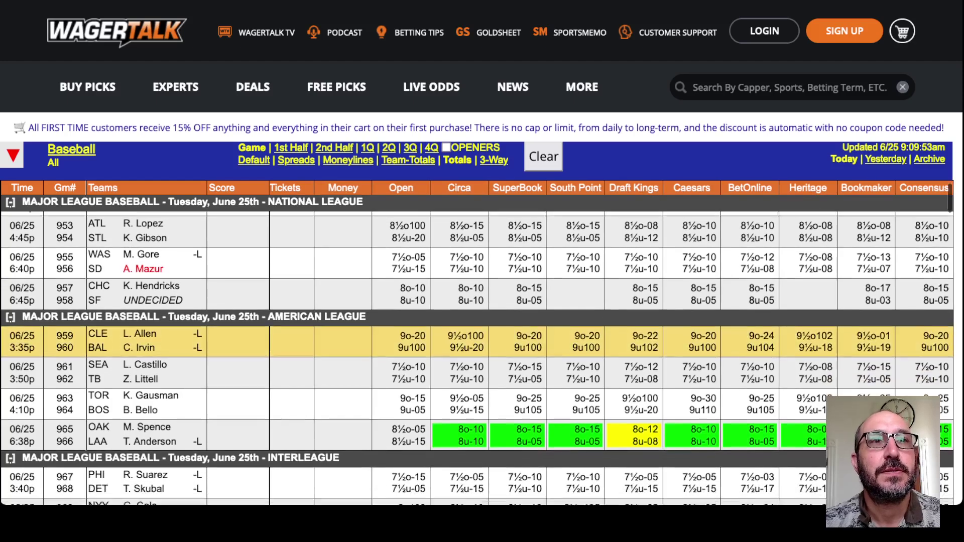
scroll(477, 347, "down", 3)
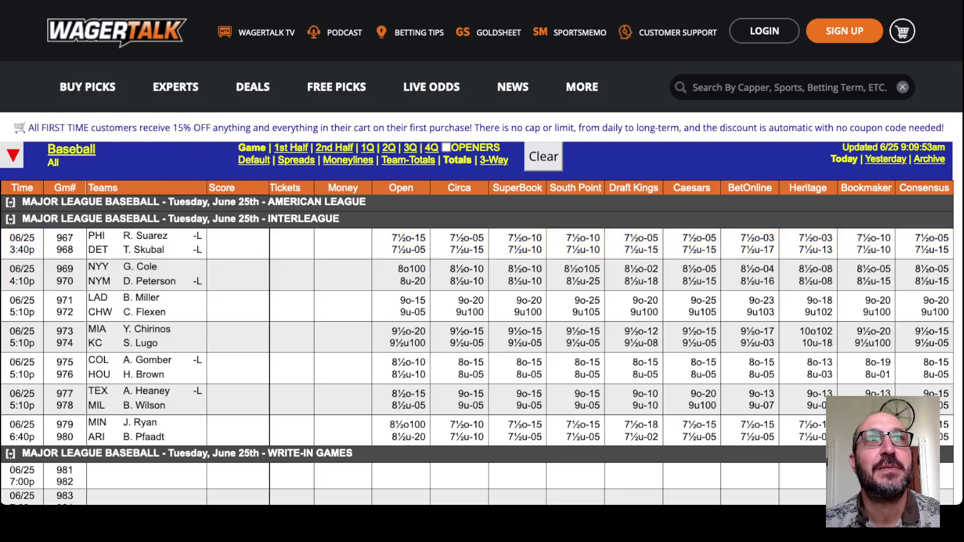
- Compare the notebook's line to bet on the Pittsburgh at Cincinnati under with WagerTalk's National League totals
key("super+Tab")
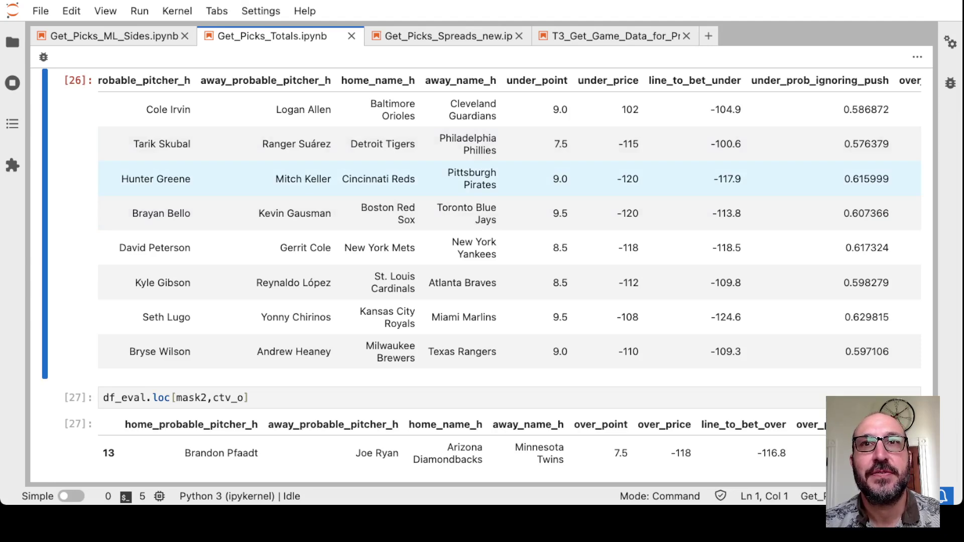
left_click_drag(713, 179, 741, 179)
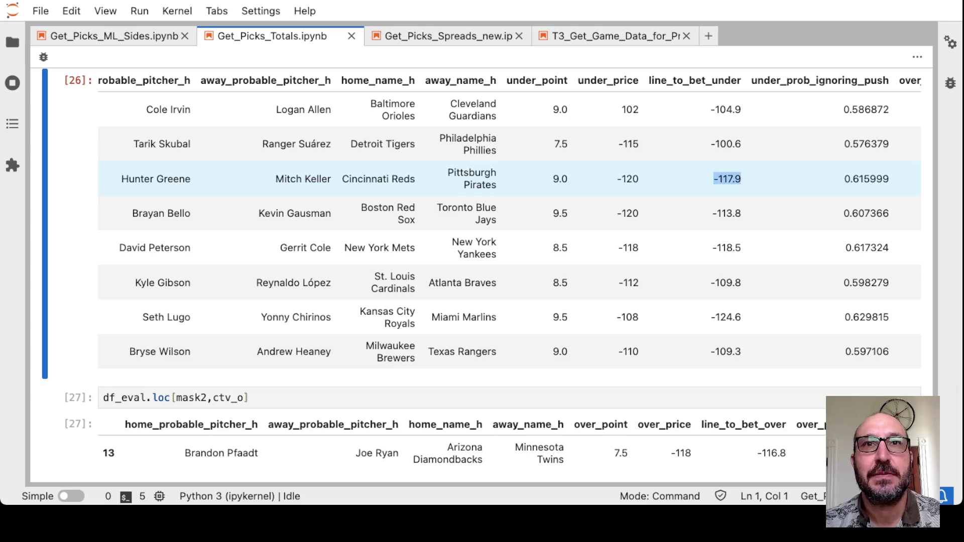
left_click(741, 179)
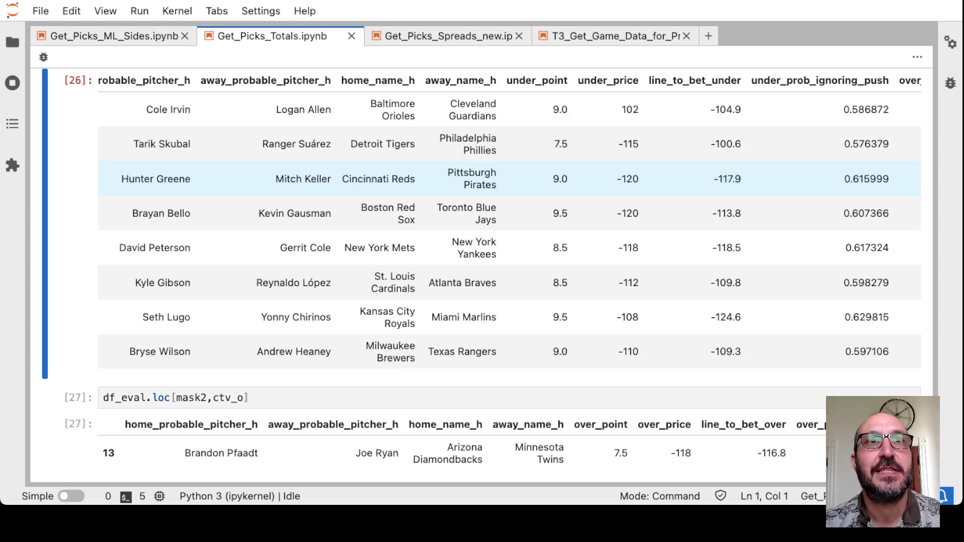
key("ctrl+Tab")
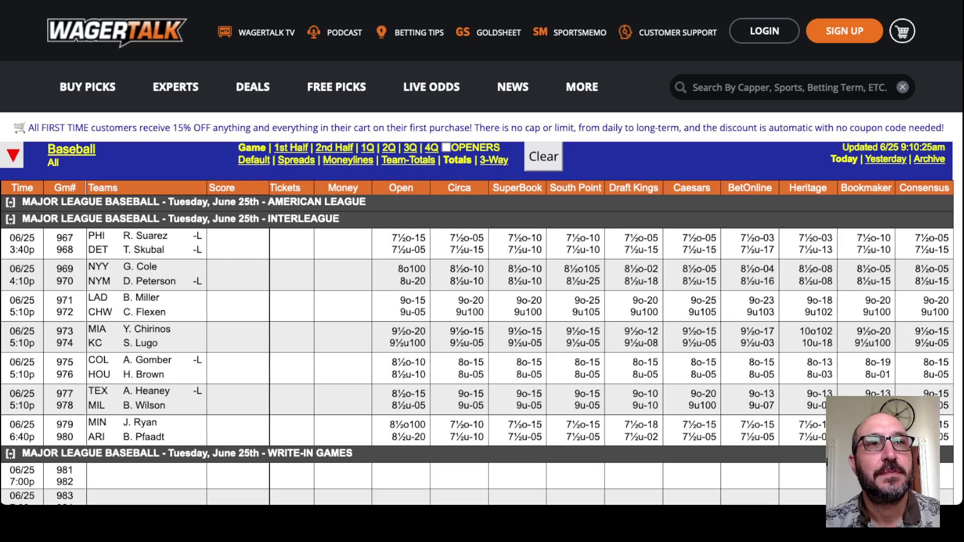
scroll(476, 342, "up", 5)
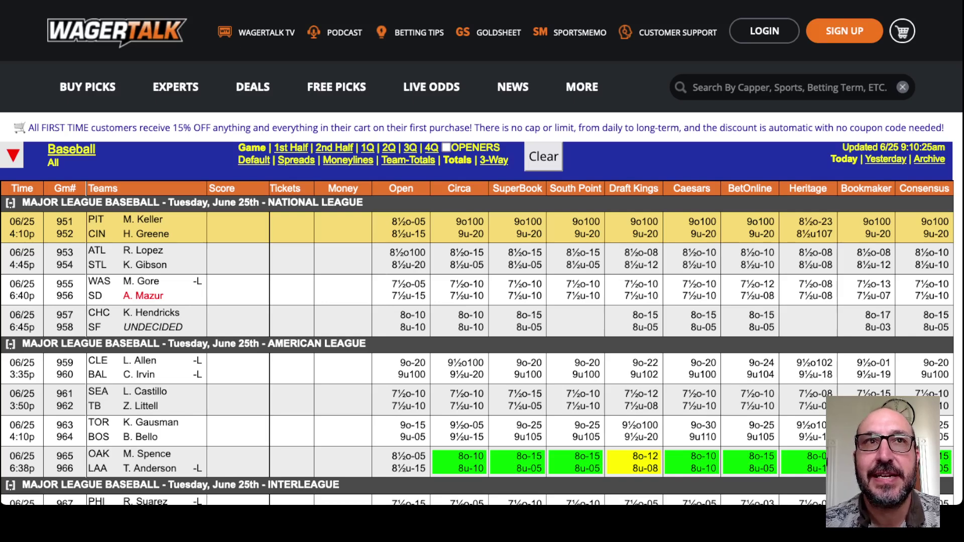
key("ctrl+Tab")
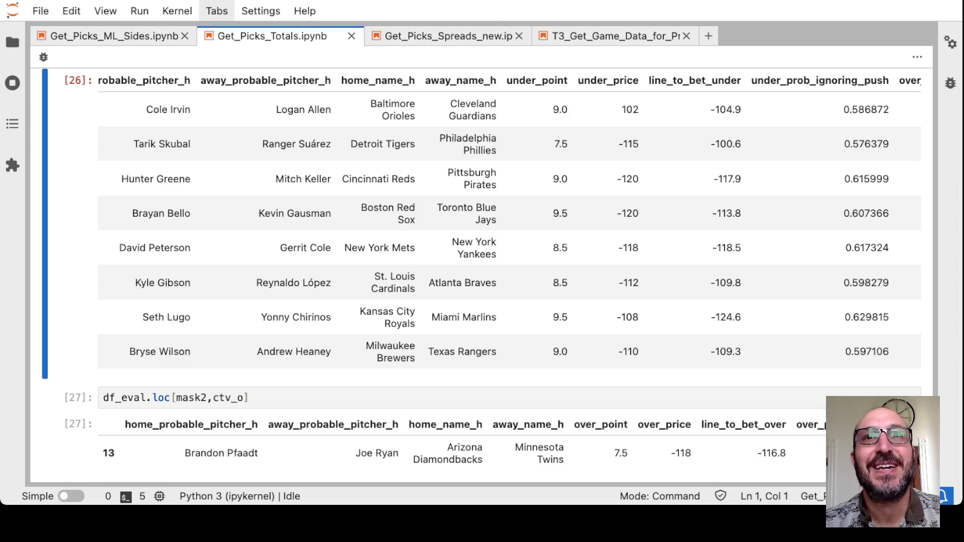
key("ctrl+shift+Tab")
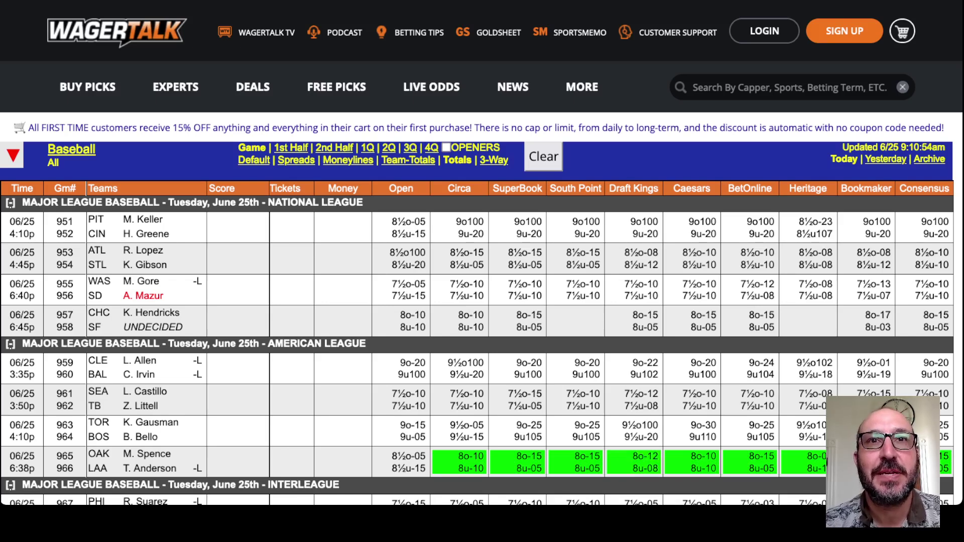
key("ctrl+Tab")
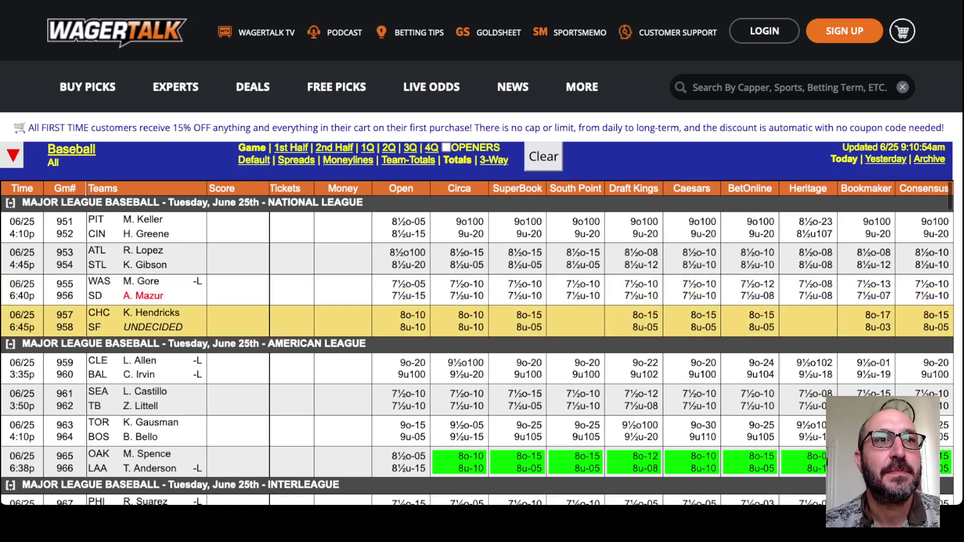
- Compare WagerTalk's Toronto at Boston totals with the notebook's line to bet on the under, including the recalculated line for under 9
scroll(482, 321, "down", 3)
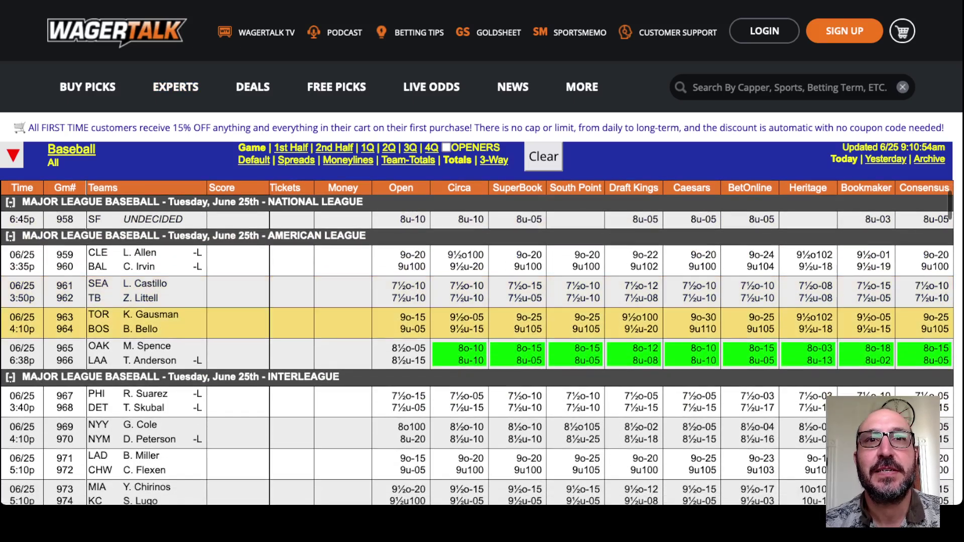
scroll(482, 321, "down", 1)
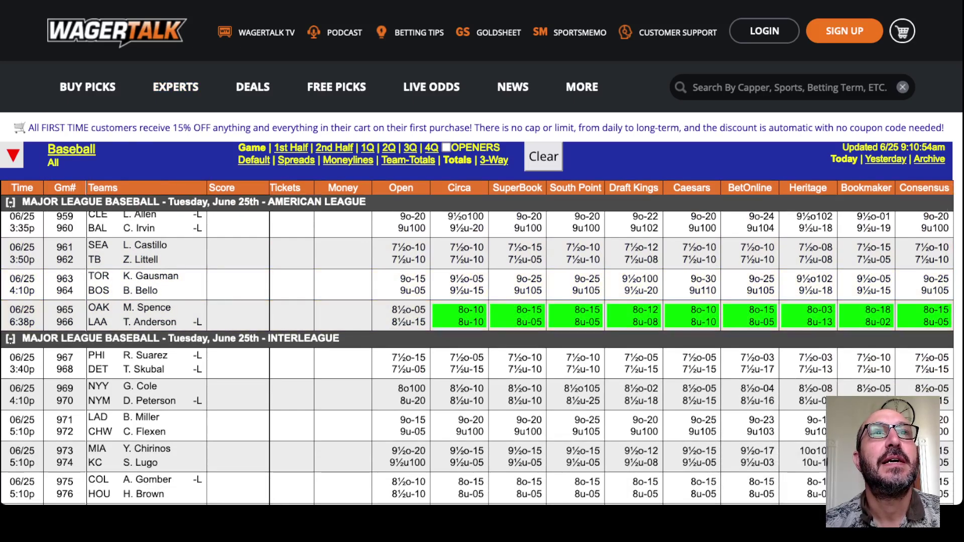
key("super+Tab")
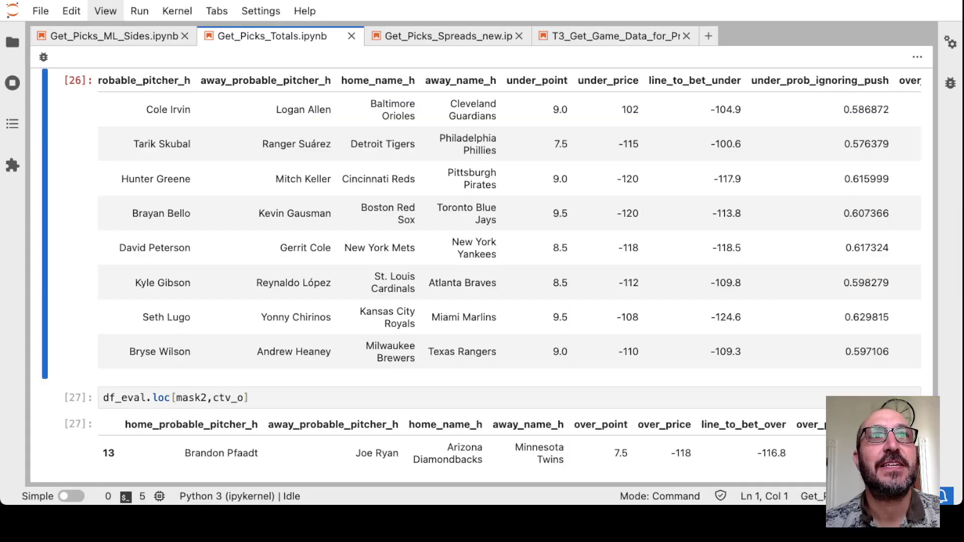
key("alt+Tab")
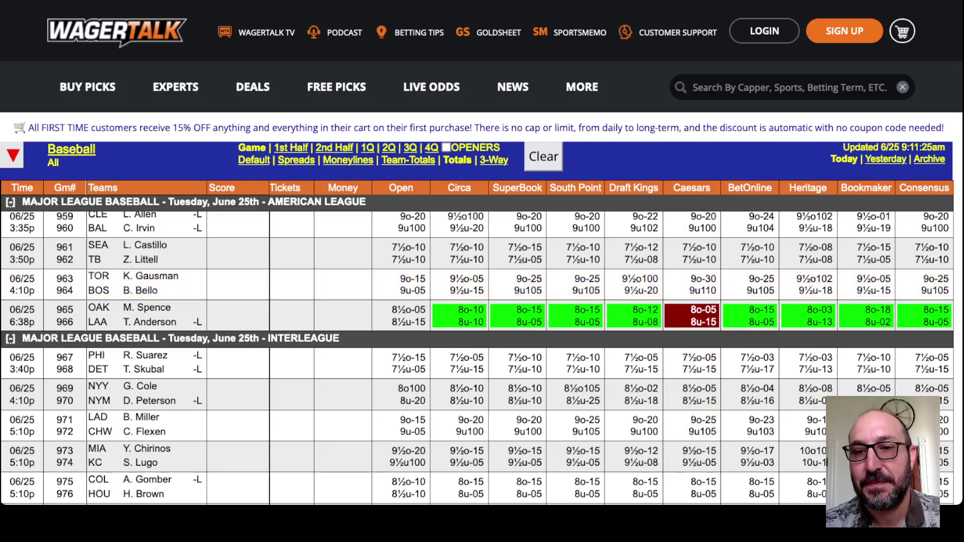
key("super+Tab")
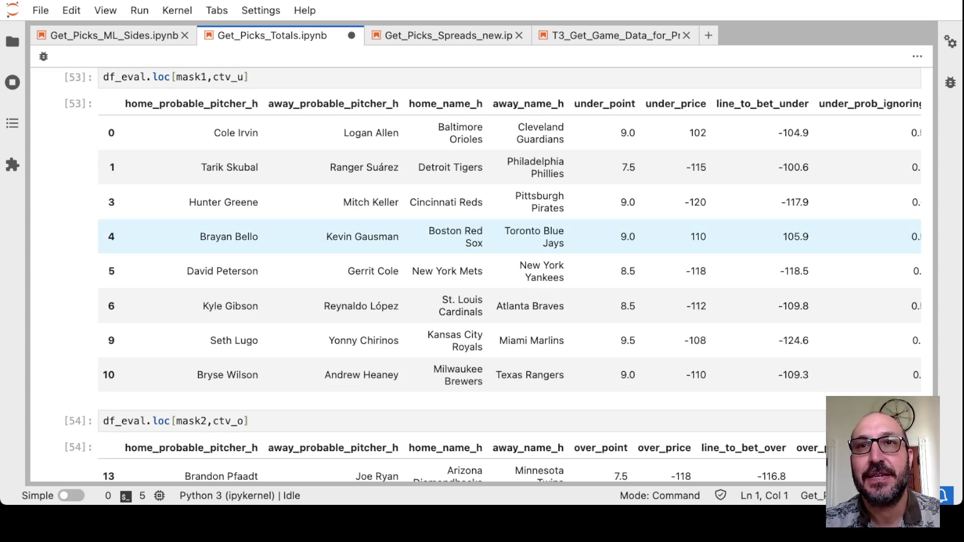
left_click_drag(782, 236, 809, 236)
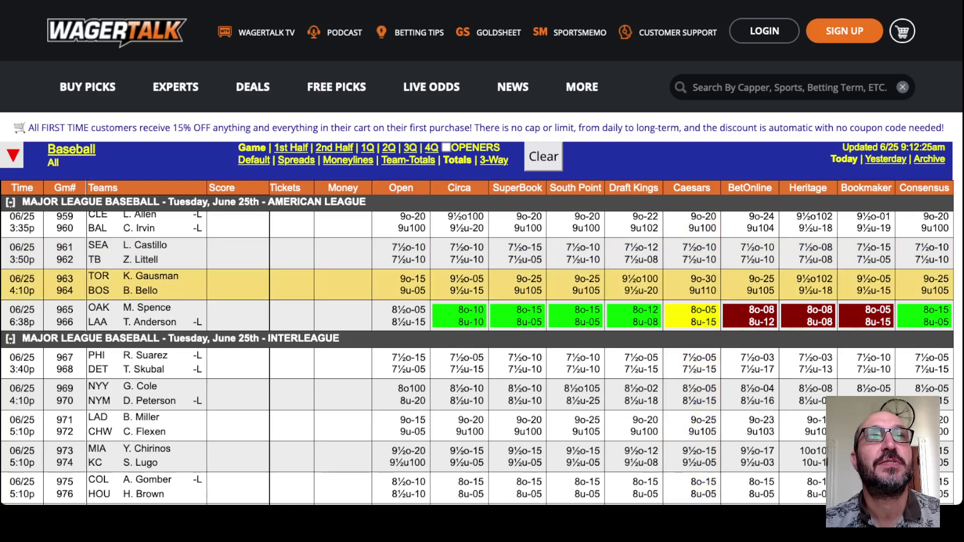
- In row 209 of the MLB_Bets_2024 sheet, log Blue Jays and Red Sox with the pick Under - 9 at odds of 110
key("super+Tab")
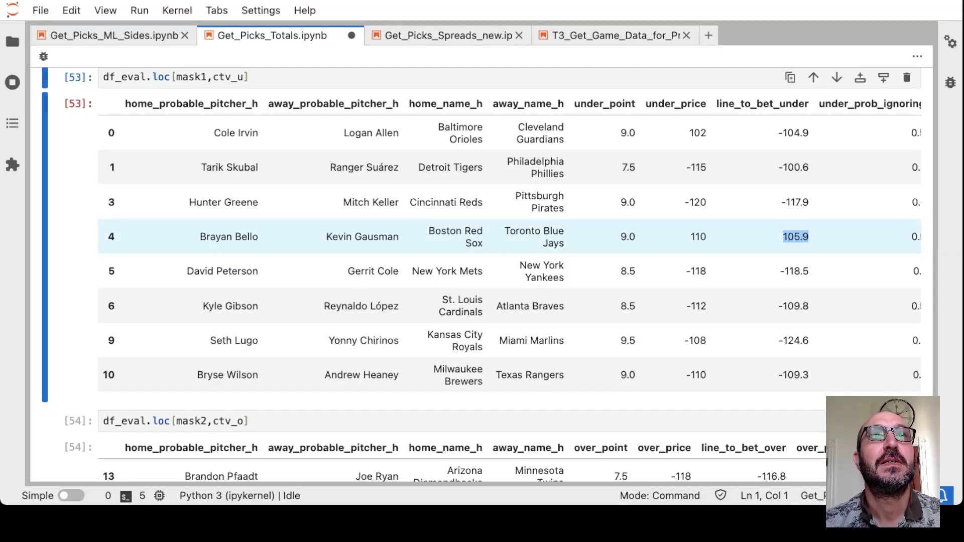
key("super+Tab")
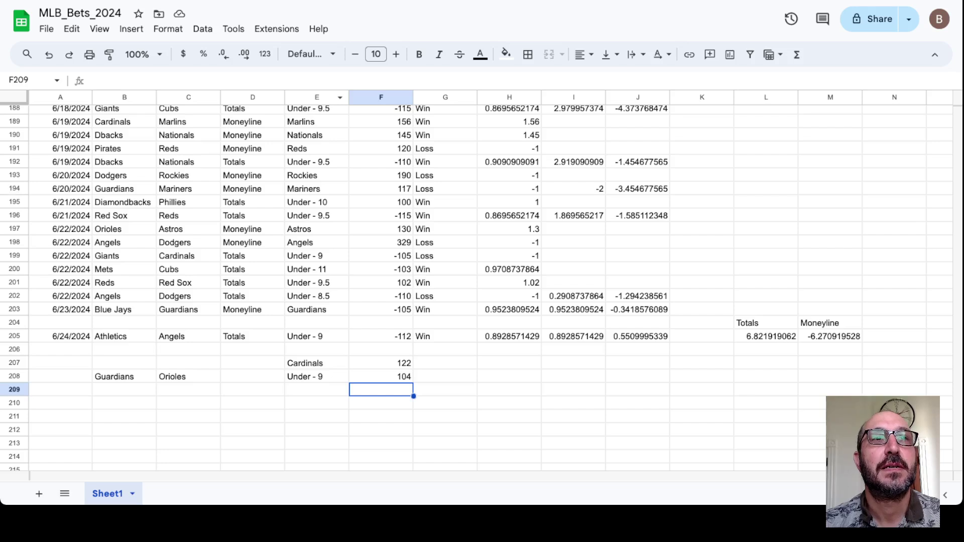
left_click(124, 390)
type("Blue Jays")
key("Tab")
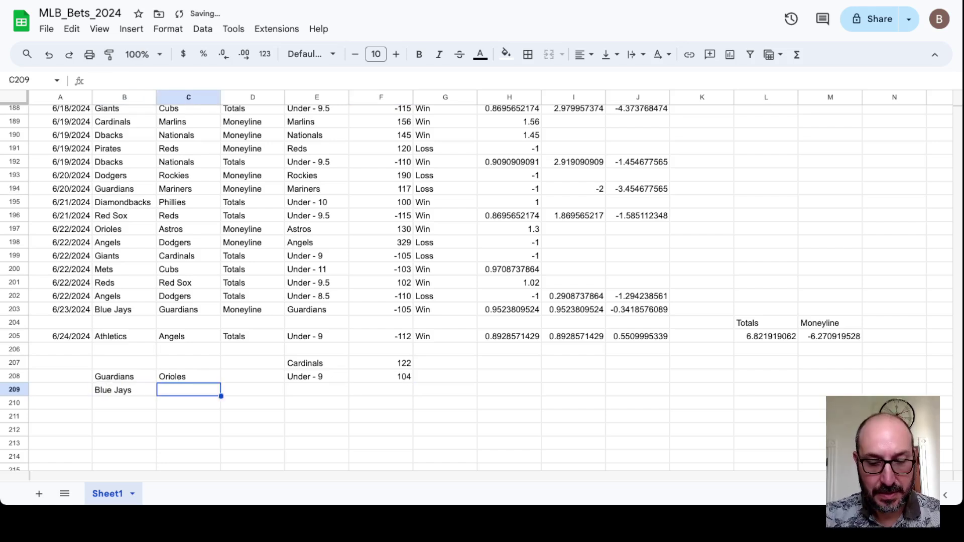
type("Red Sox")
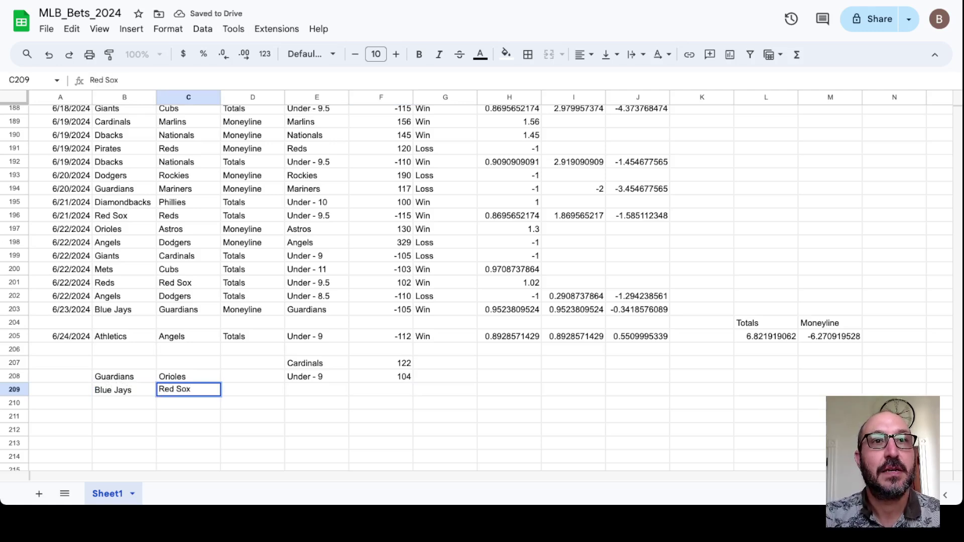
key("Tab")
key("Tab")
type("Under")
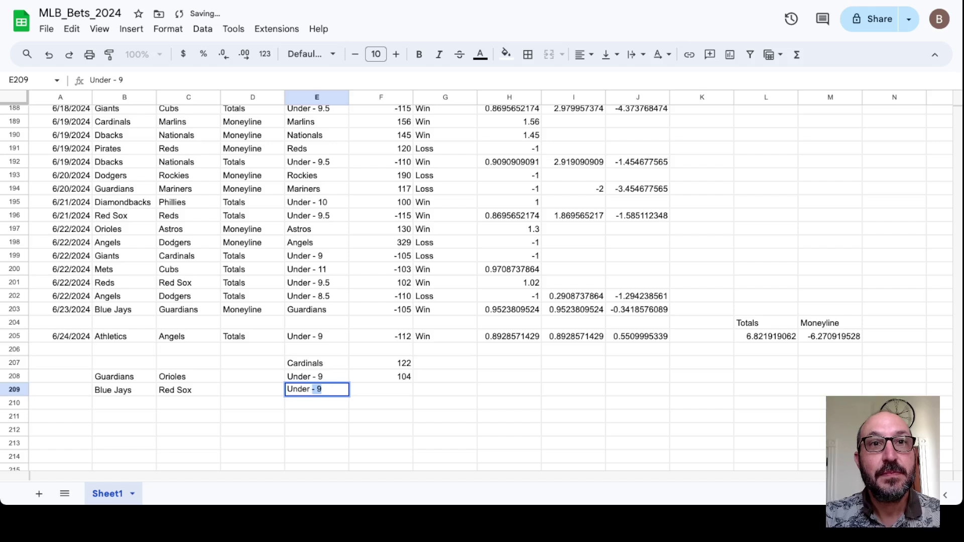
key("Return")
left_click(381, 390)
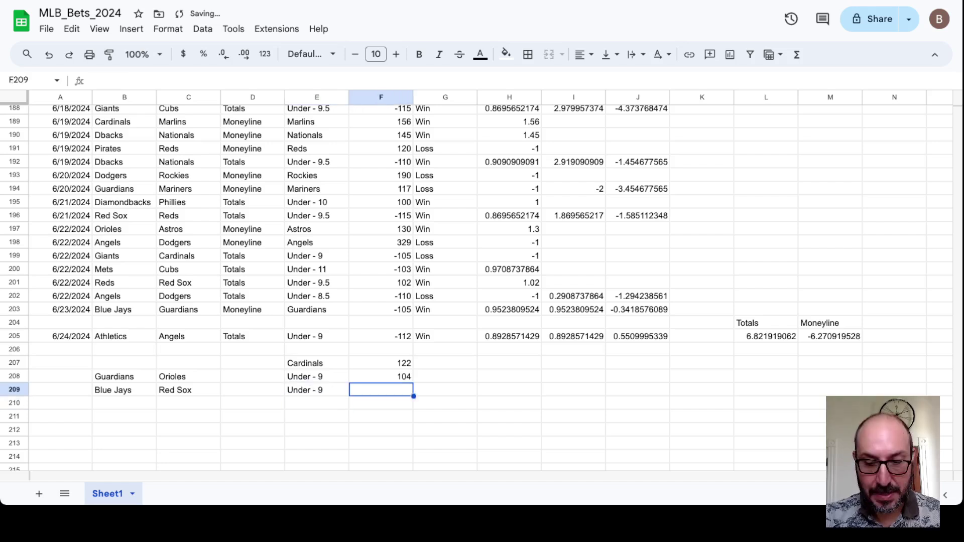
type("110")
key("Return")
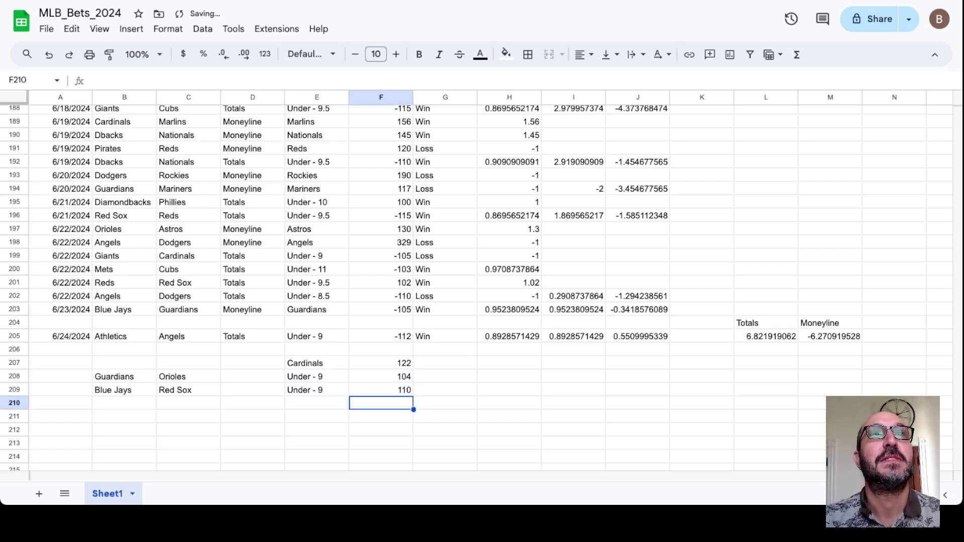
- Examine the Totals notebook's Yankees at Mets under row, including its line to bet and the away starting pitcher
key("ctrl+Tab")
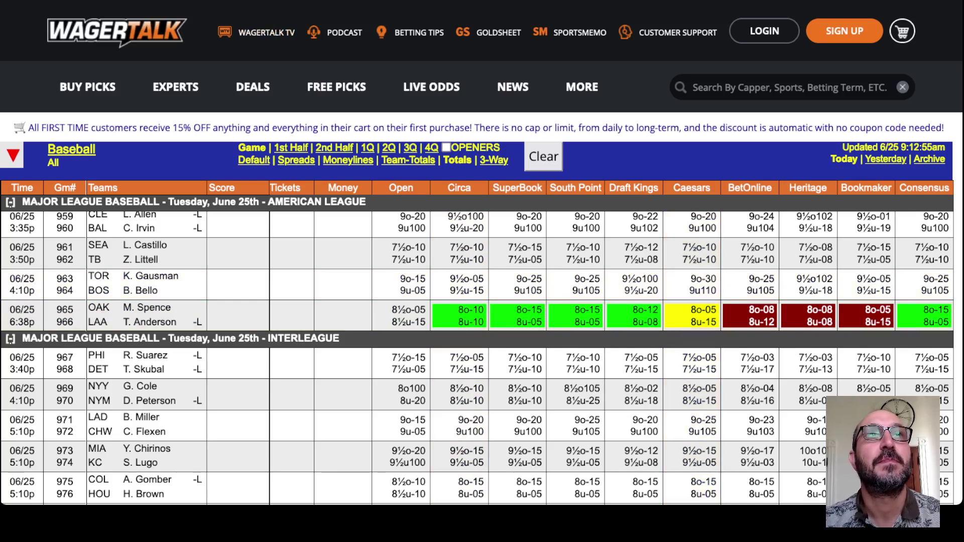
key("ctrl+Tab")
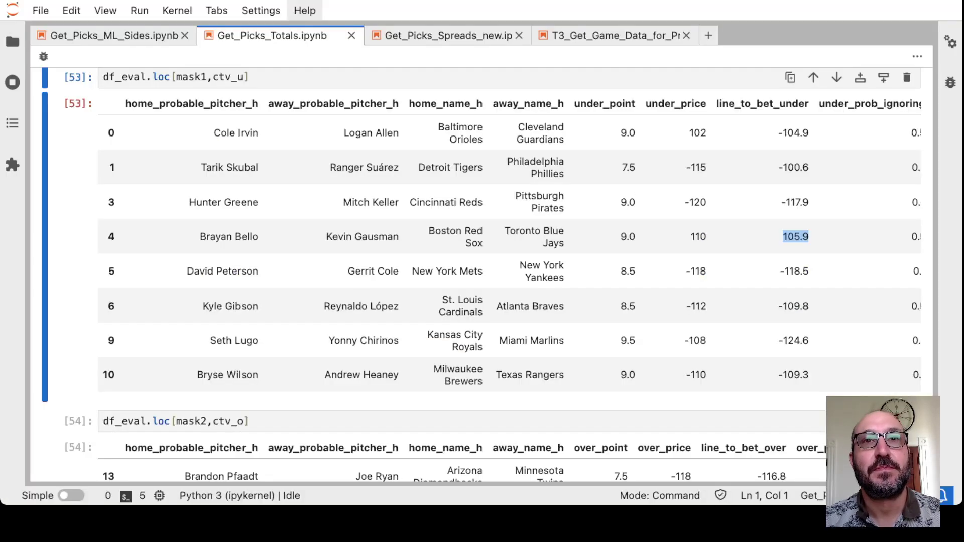
left_click(795, 236)
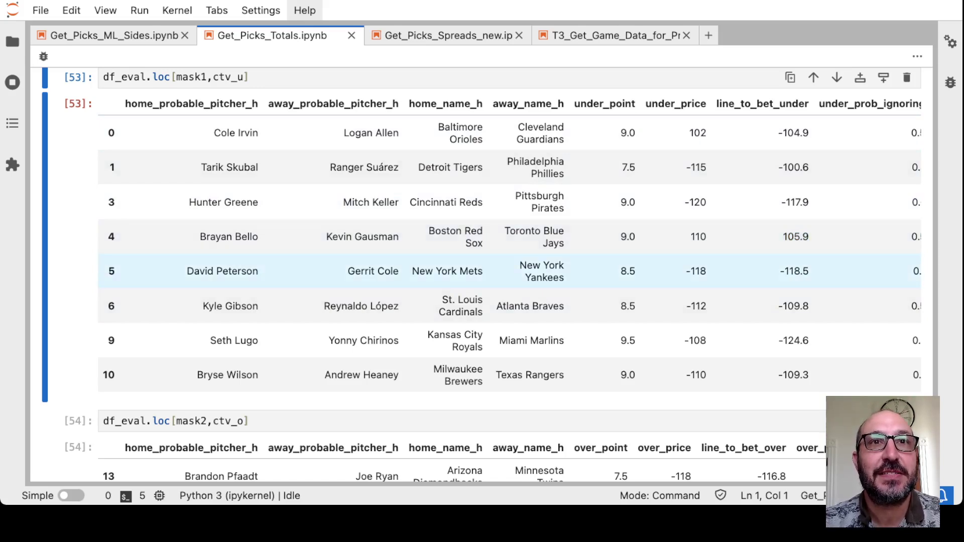
left_click_drag(347, 271, 399, 271)
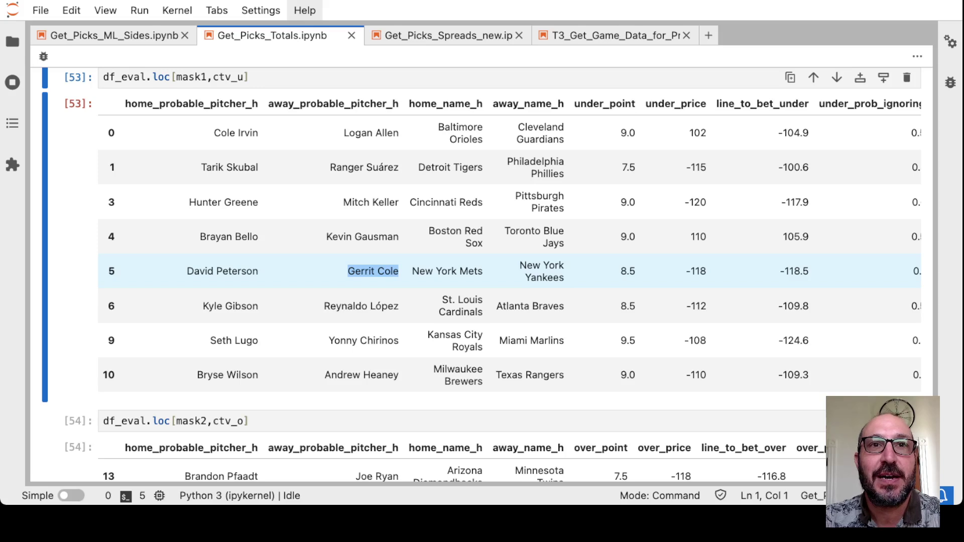
left_click(373, 271)
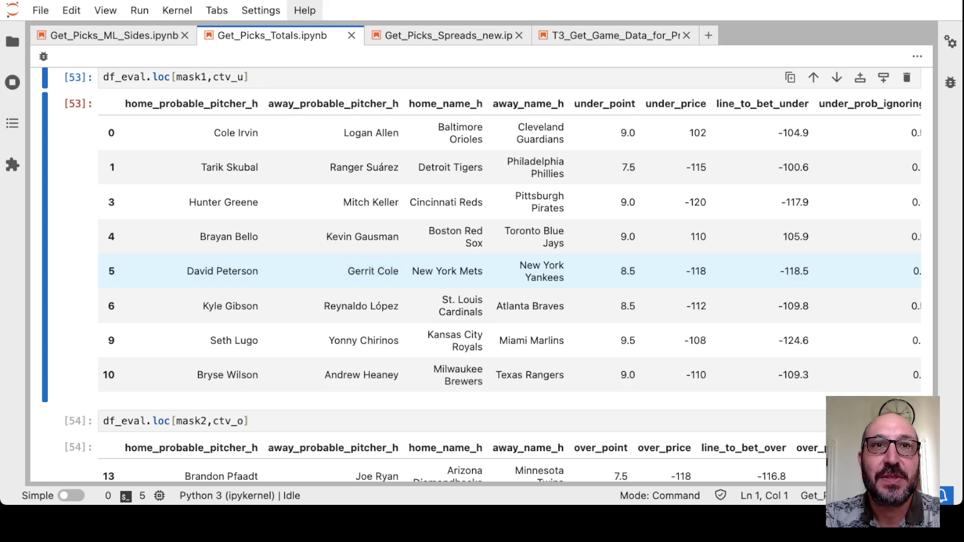
left_click_drag(347, 271, 399, 271)
left_click(398, 271)
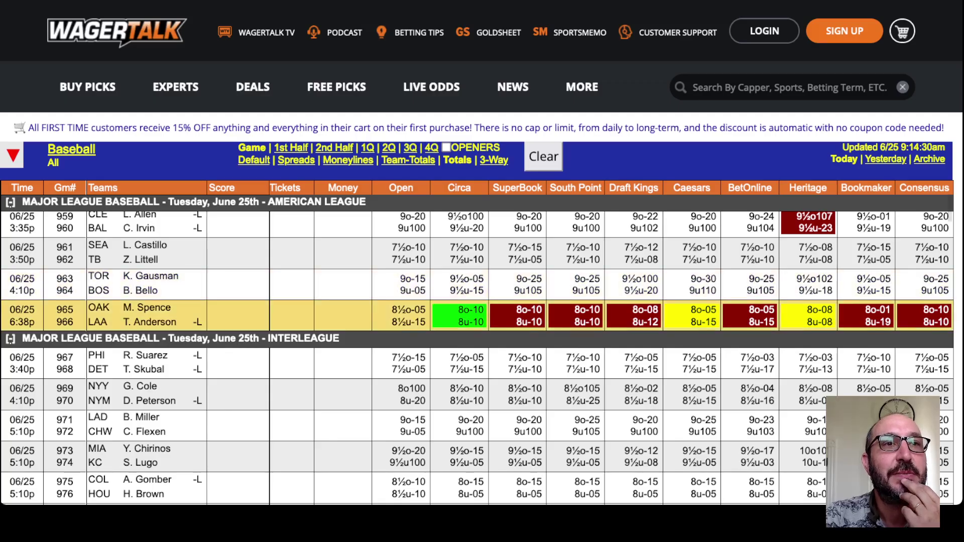
- Compare WagerTalk's interleague totals for Yankees at Mets with the notebook's line to bet on the under
scroll(482, 281, "down", 3)
scroll(482, 281, "up", 5)
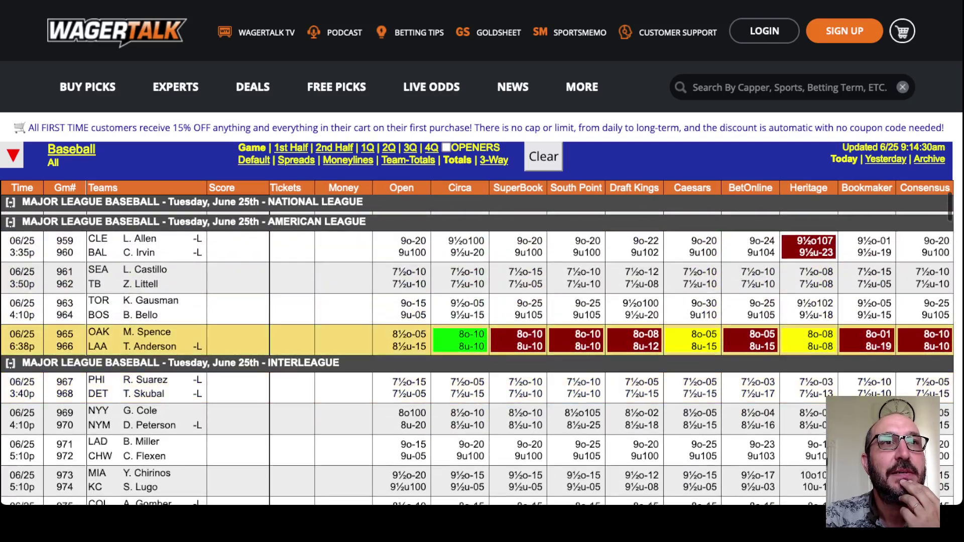
scroll(481, 281, "down", 5)
scroll(482, 321, "down", 2)
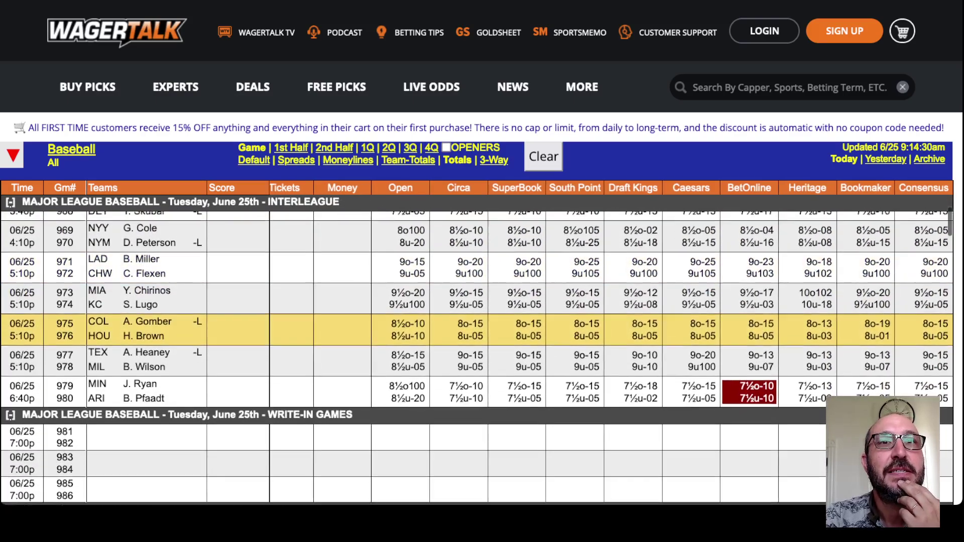
scroll(482, 301, "up", 1)
scroll(482, 283, "up", 1)
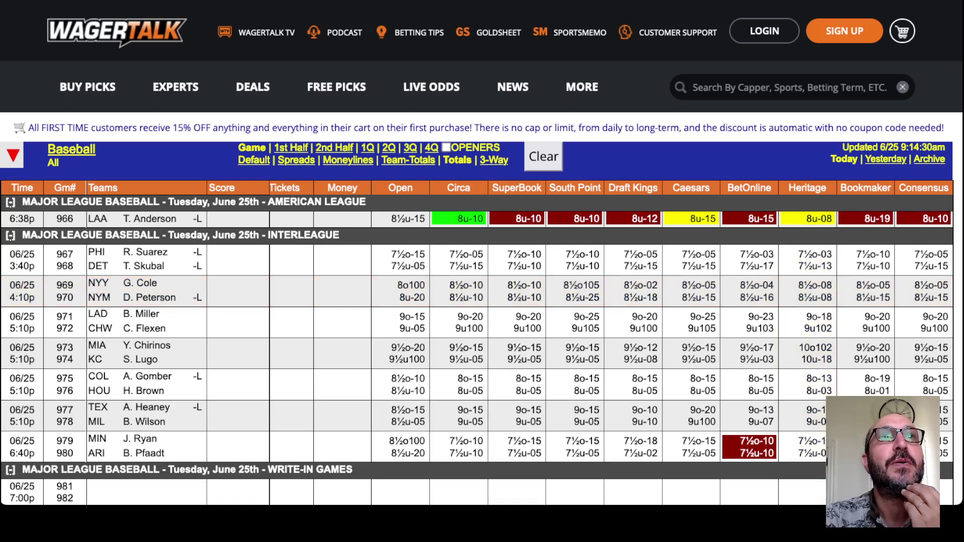
key("super+Tab")
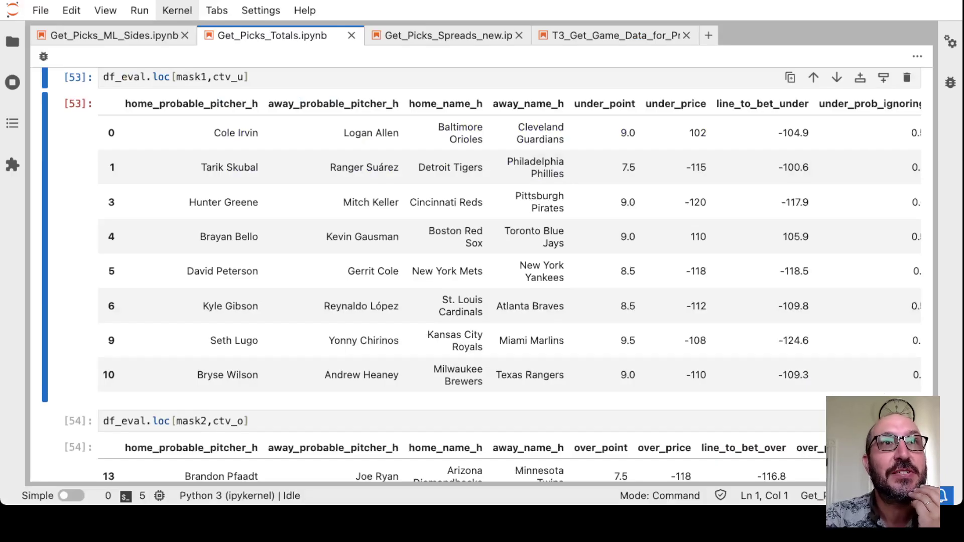
key("super+Tab")
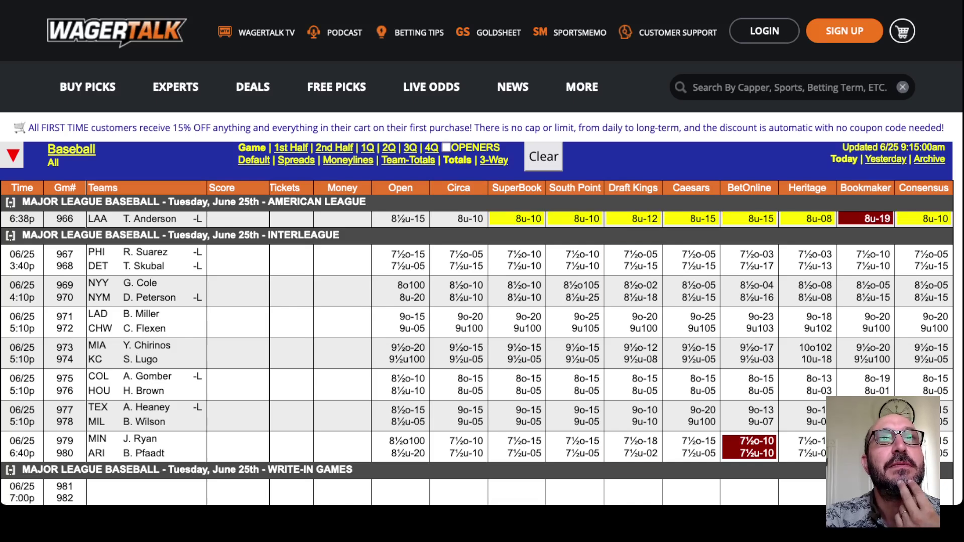
- In row 210 of the MLB_Bets_2024 sheet, log Yankees and Mets with the pick Under - 8.5 at odds of -108
key("ctrl+Tab")
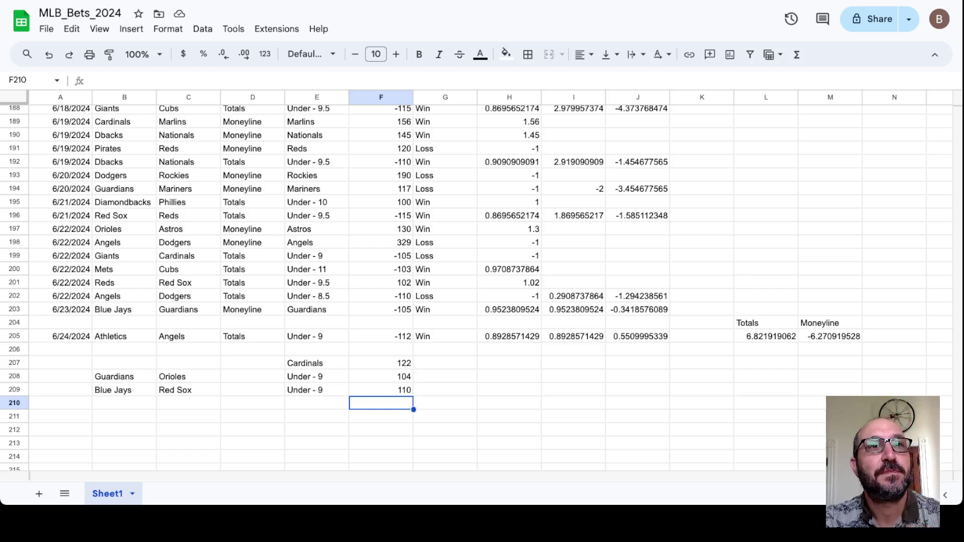
left_click(124, 402)
type("Yankees")
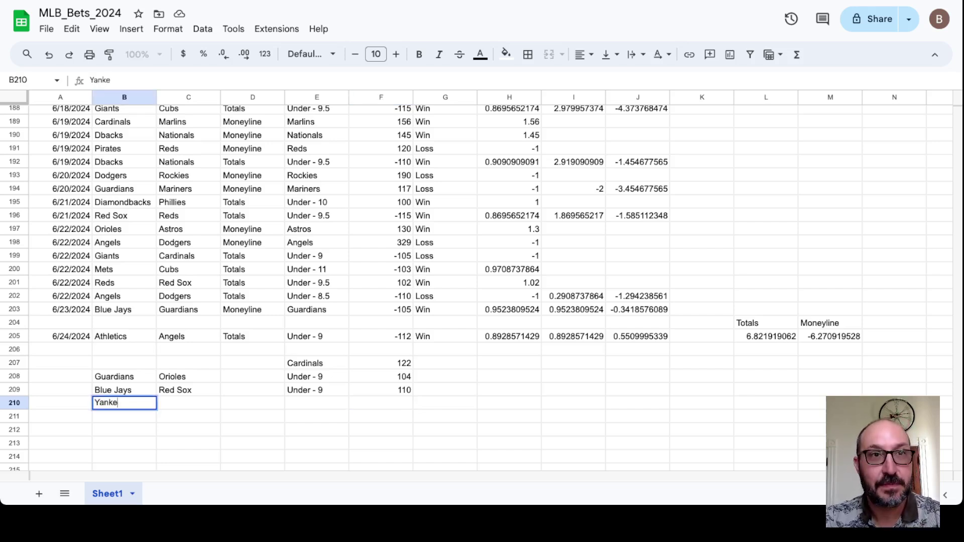
key("Tab")
type("Mets")
key("Tab")
key("Tab")
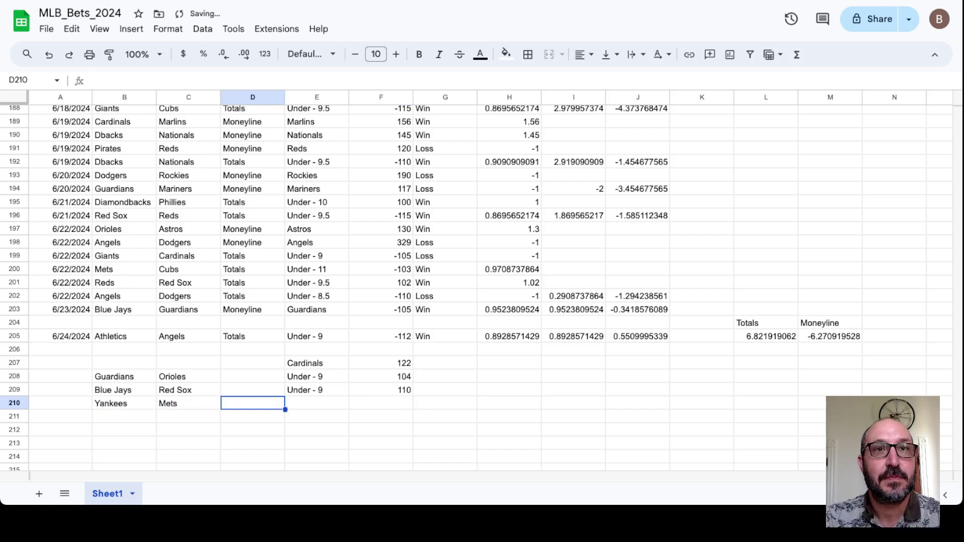
type("Under - 8.5")
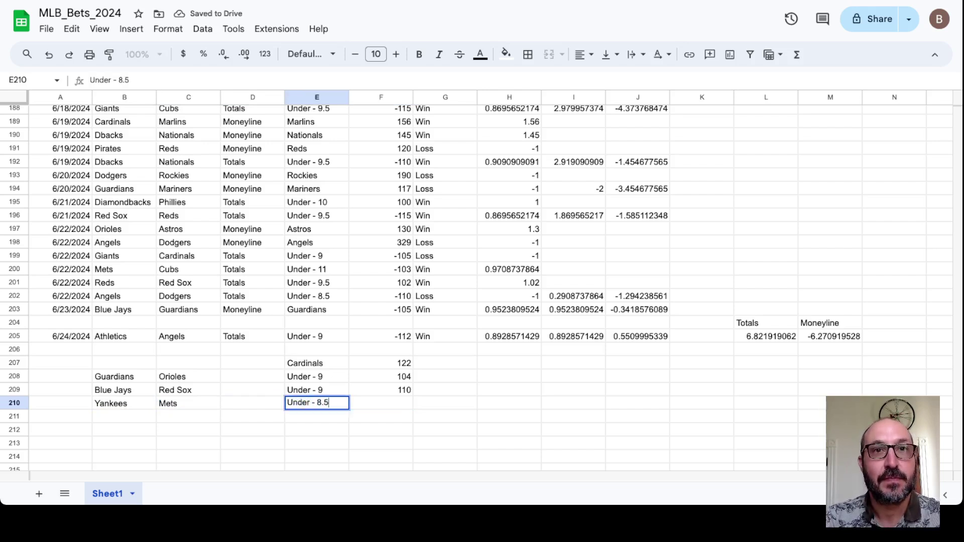
key("Tab")
type("-108")
key("Return")
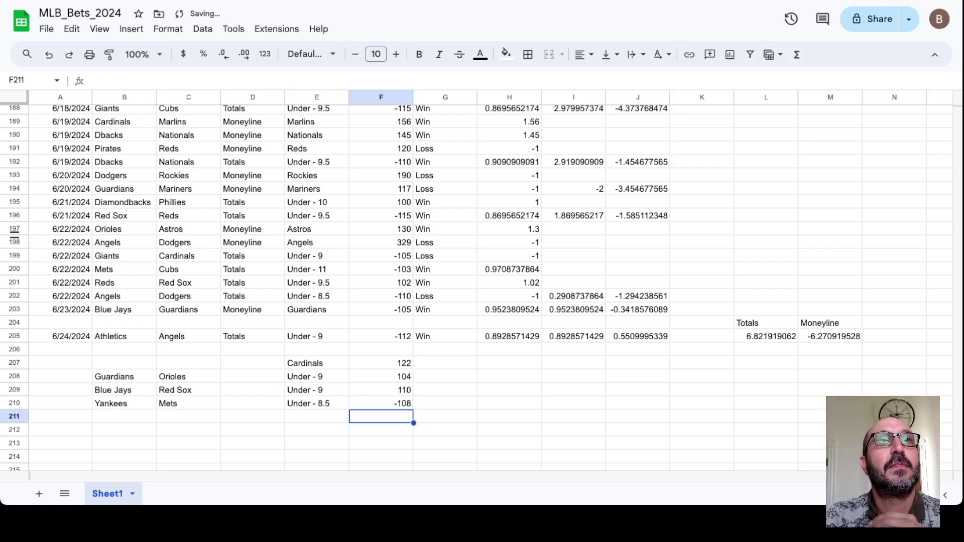
- Compare the Totals notebook's line to bet on the Atlanta at St. Louis under with WagerTalk's National League totals
key("super+Tab")
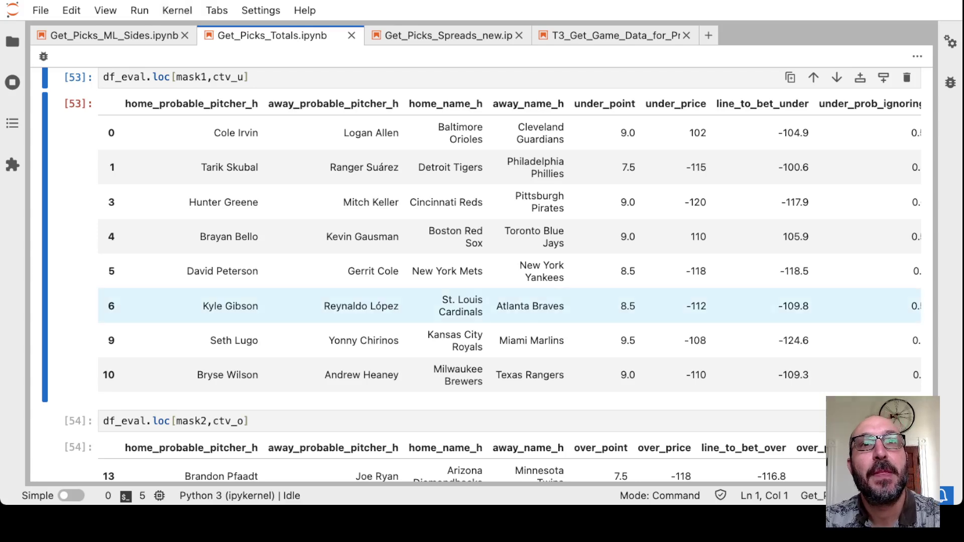
scroll(502, 306, "right", 3)
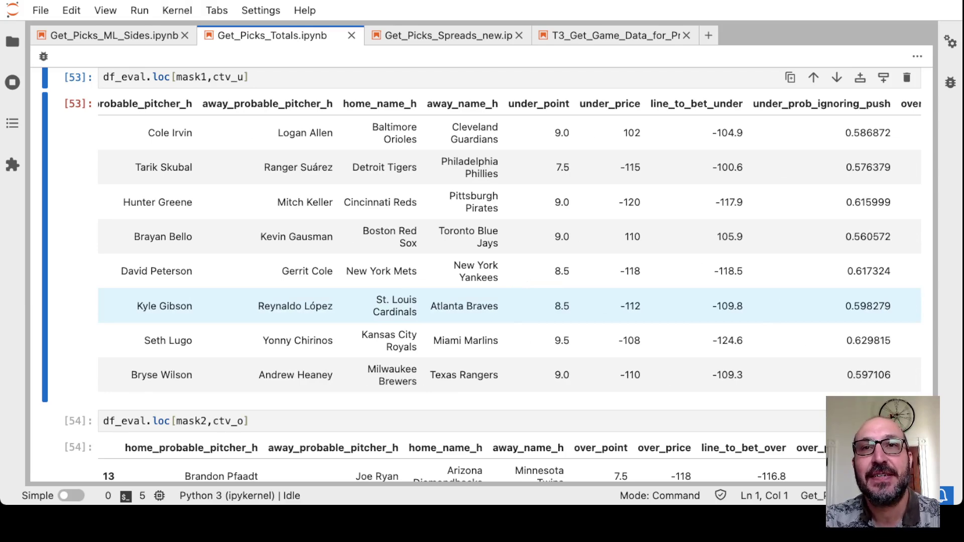
double_click(730, 306)
left_click(729, 306)
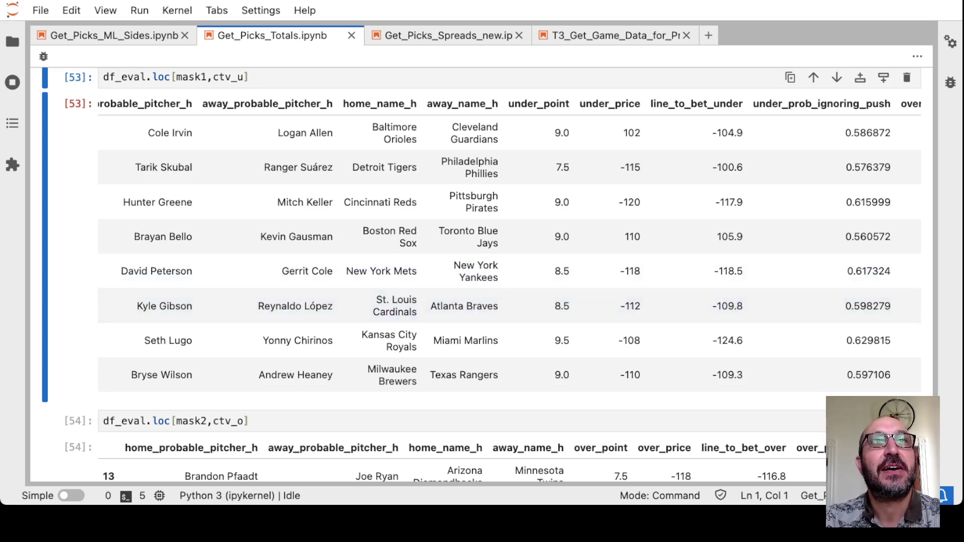
key("super+Tab")
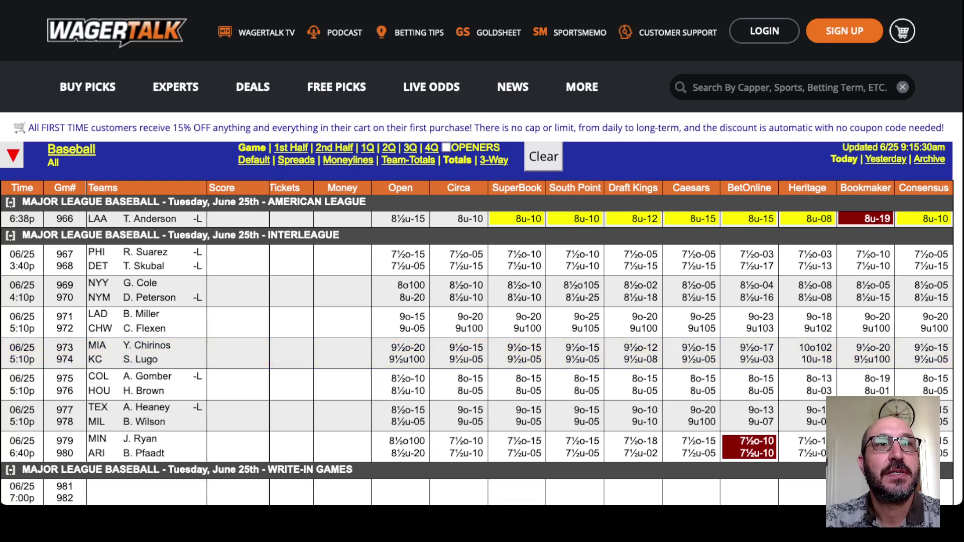
scroll(476, 351, "up", 3)
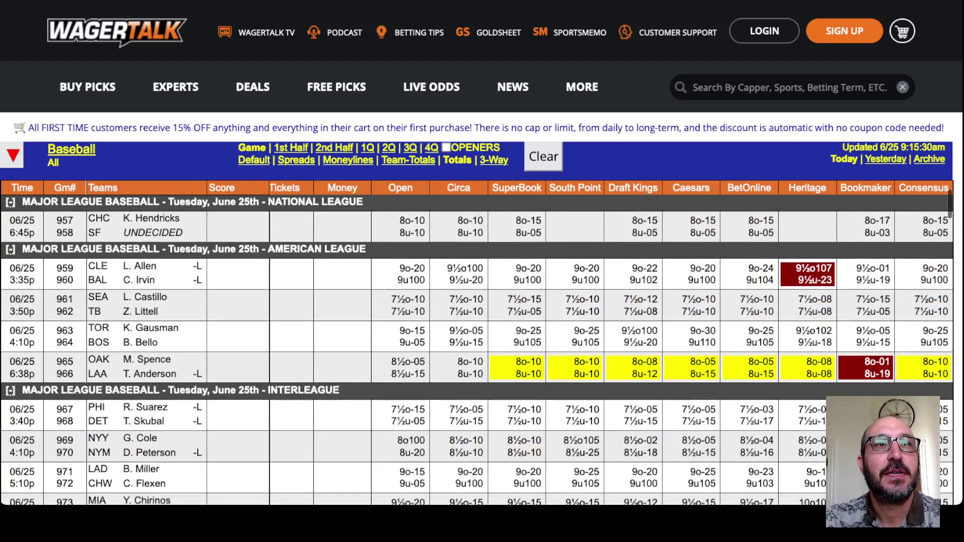
scroll(476, 341, "up", 2)
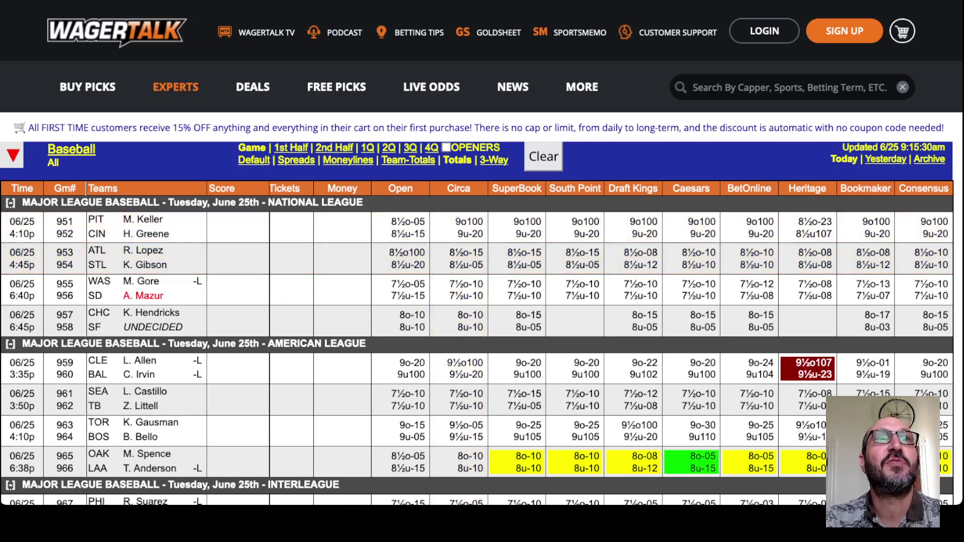
key("ctrl+Tab")
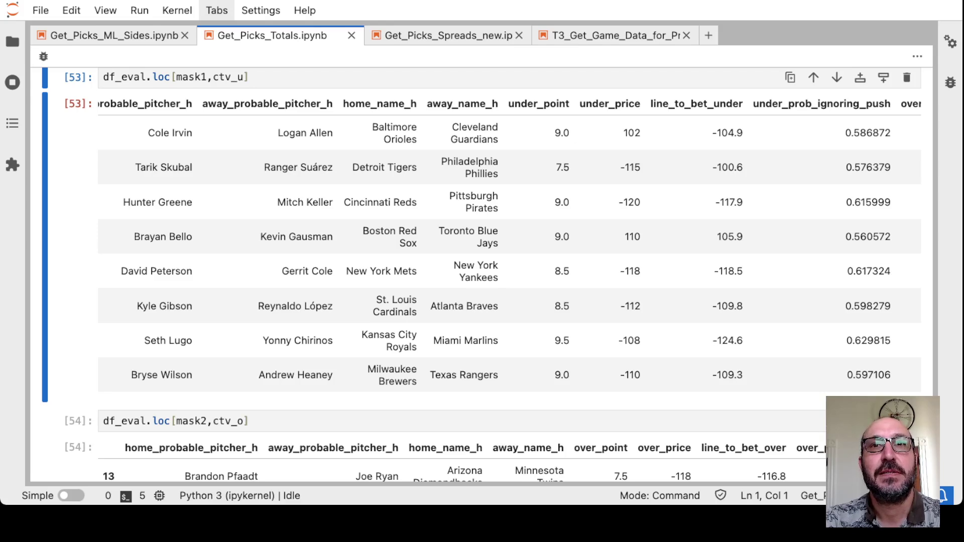
key("ctrl+shift+Tab")
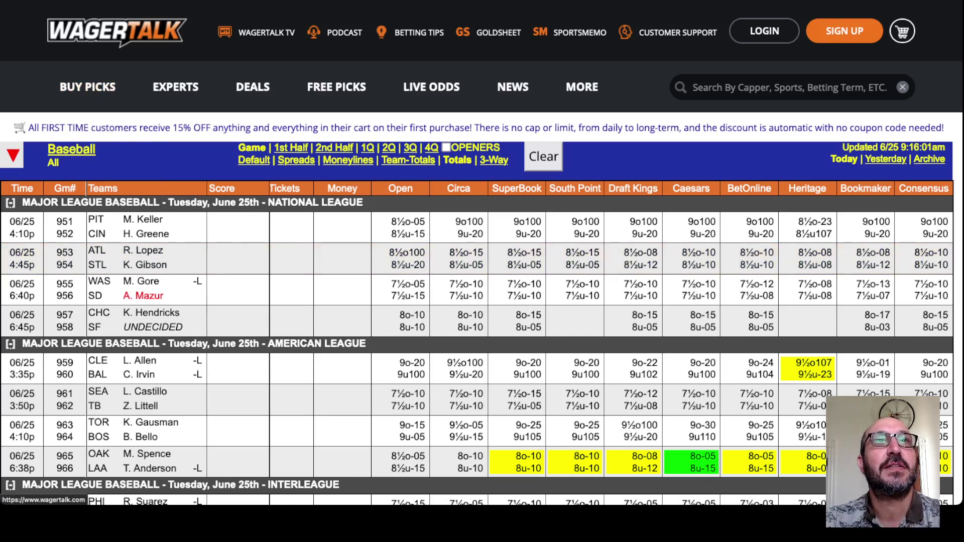
key("ctrl+Tab")
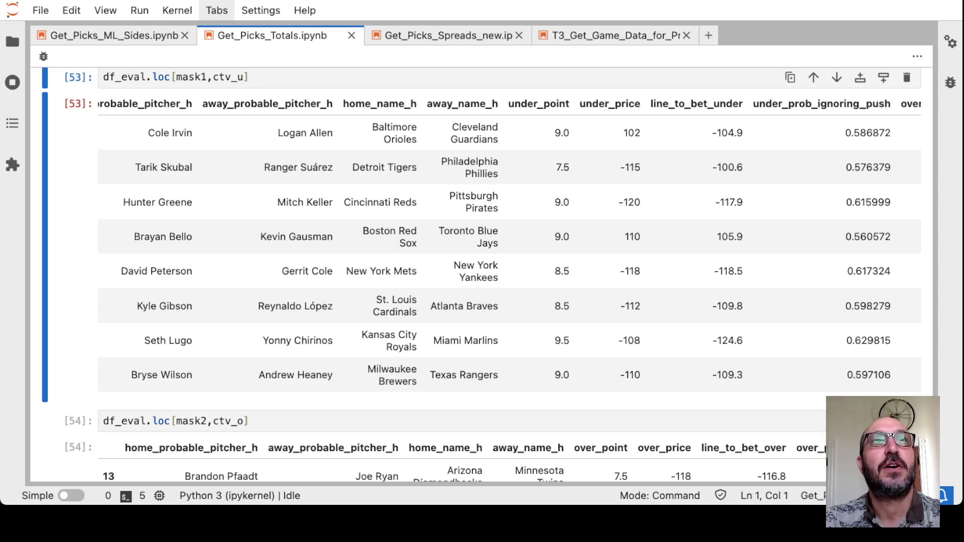
- In row 211 of the MLB_Bets_2024 sheet, log Cards and Braves with the pick Under - 8.5 at odds of -105
key("ctrl+Tab")
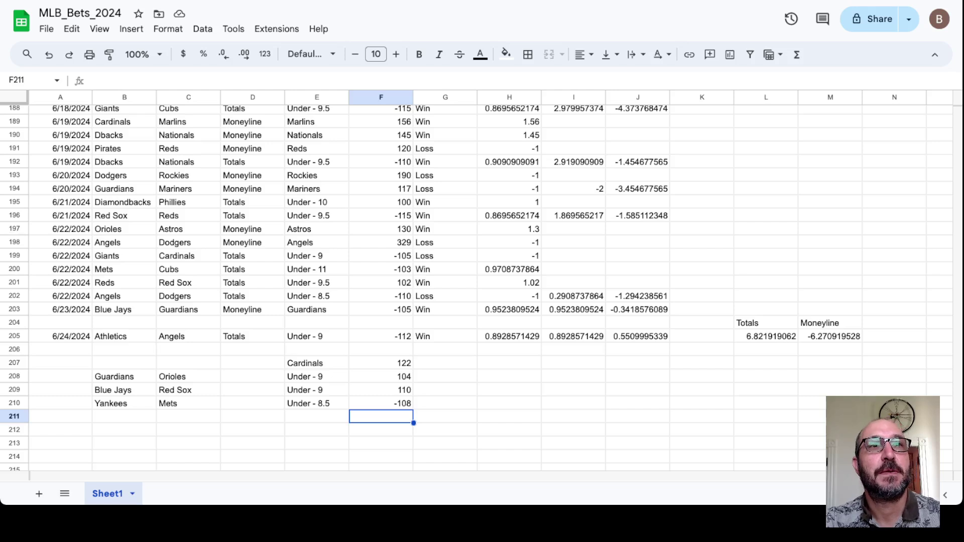
left_click(124, 416)
type("Cards")
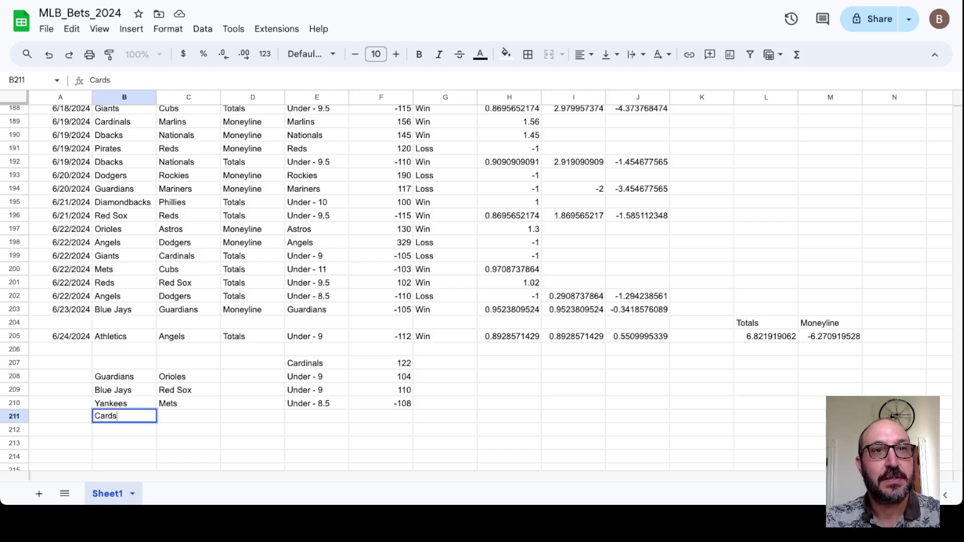
key("Tab")
type("Braves")
key("Tab")
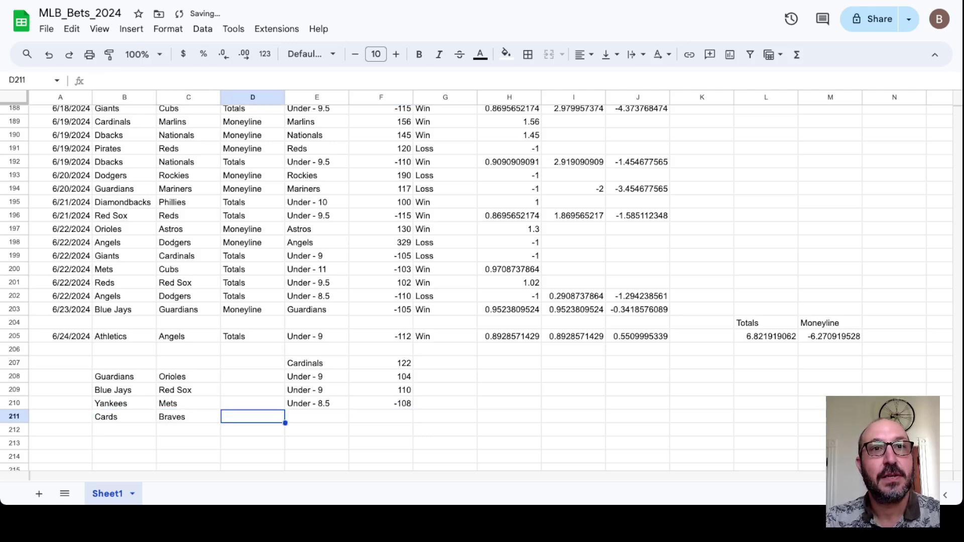
key("Tab")
type("Under - 8")
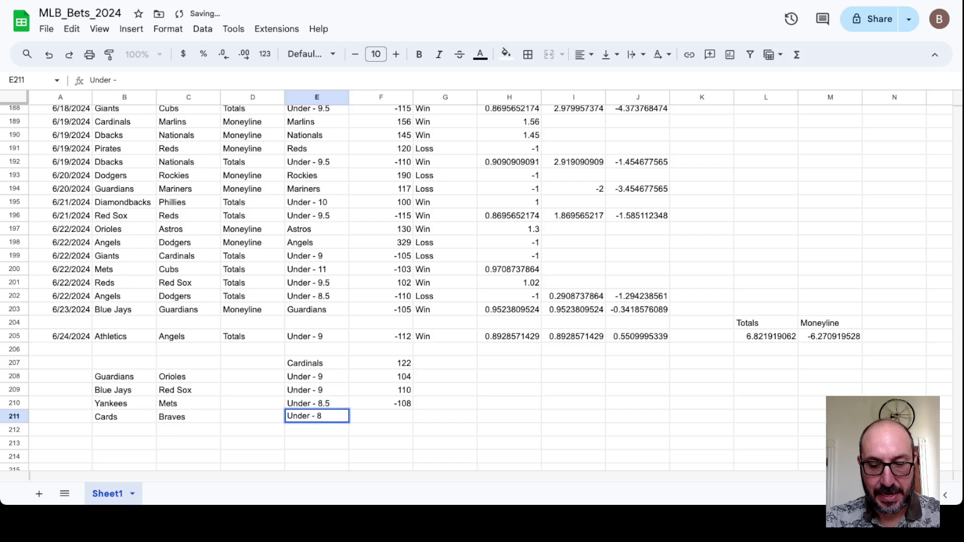
type(".5")
key("Tab")
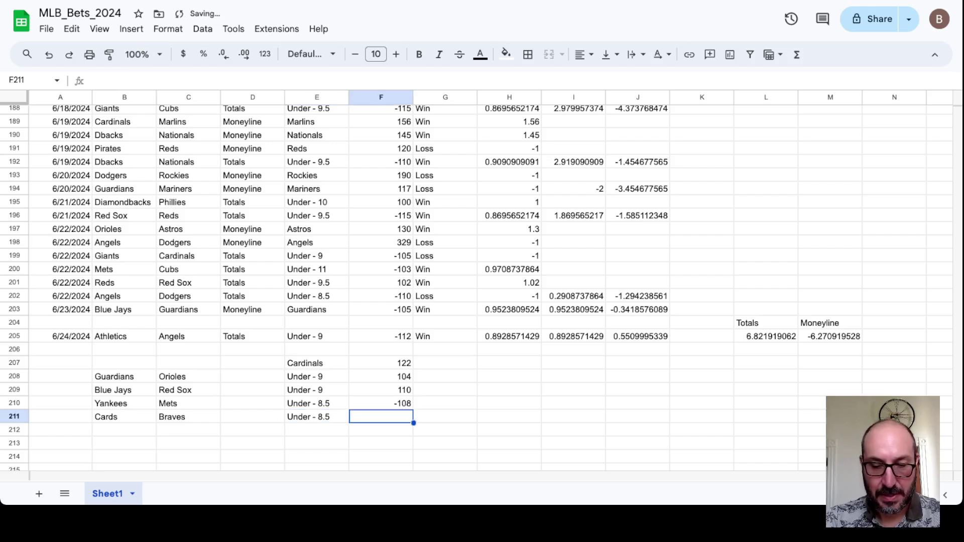
type("-105")
key("Return")
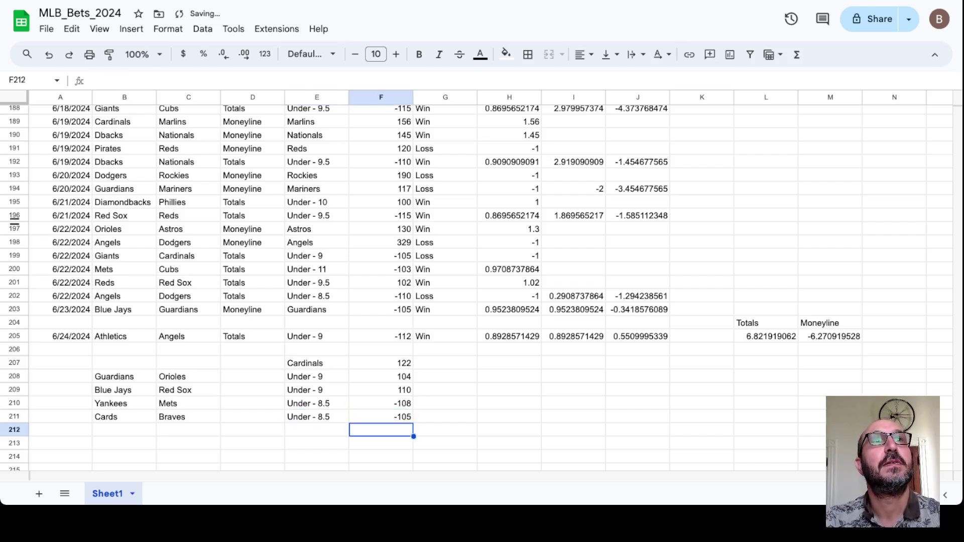
- Compare the Totals notebook's line to bet on the Miami at Kansas City under with WagerTalk's interleague totals
key("alt+Tab")
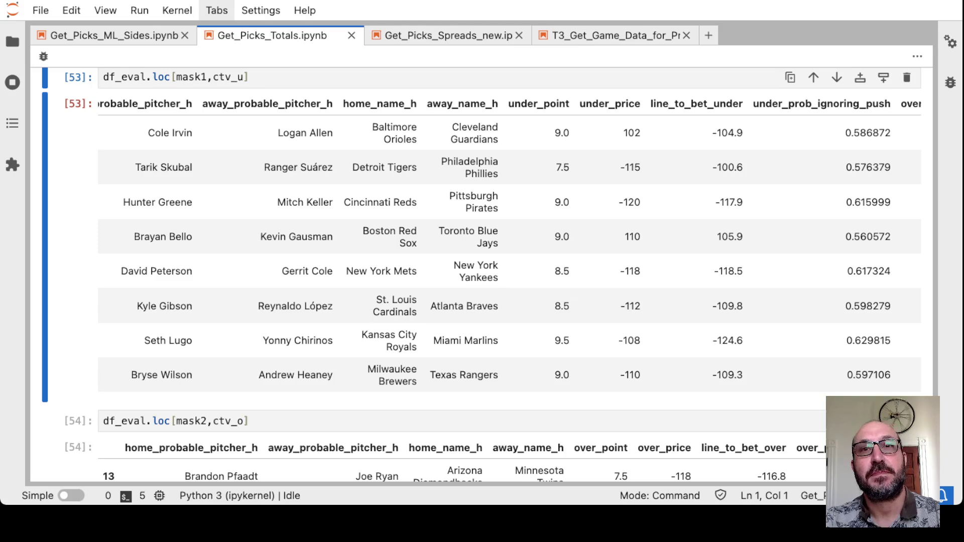
scroll(502, 334, "down", 1)
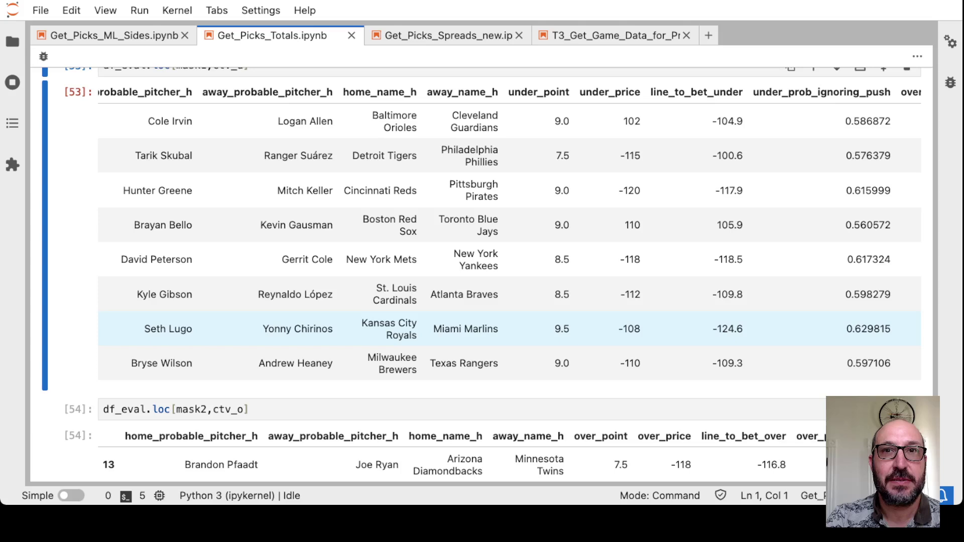
left_click_drag(712, 329, 742, 329)
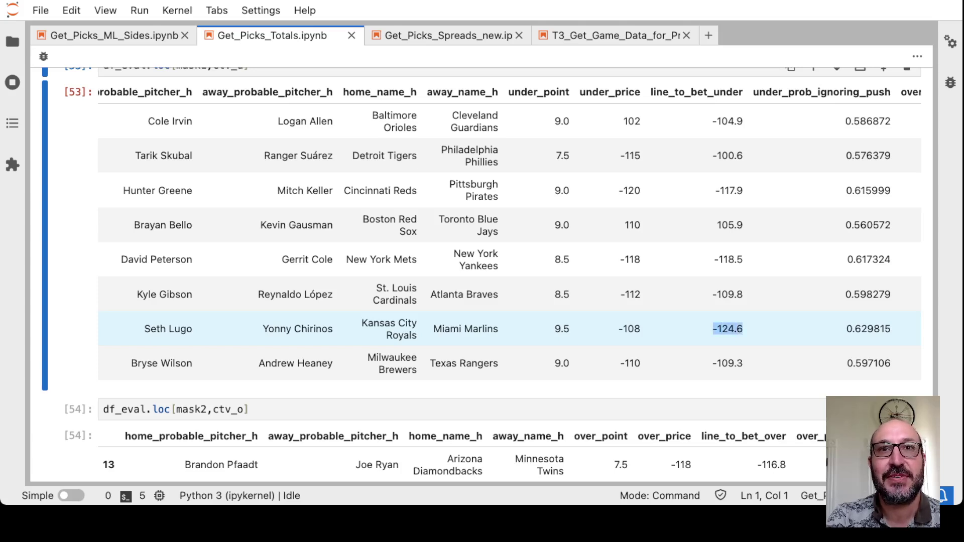
left_click_drag(618, 329, 640, 329)
left_click(633, 329)
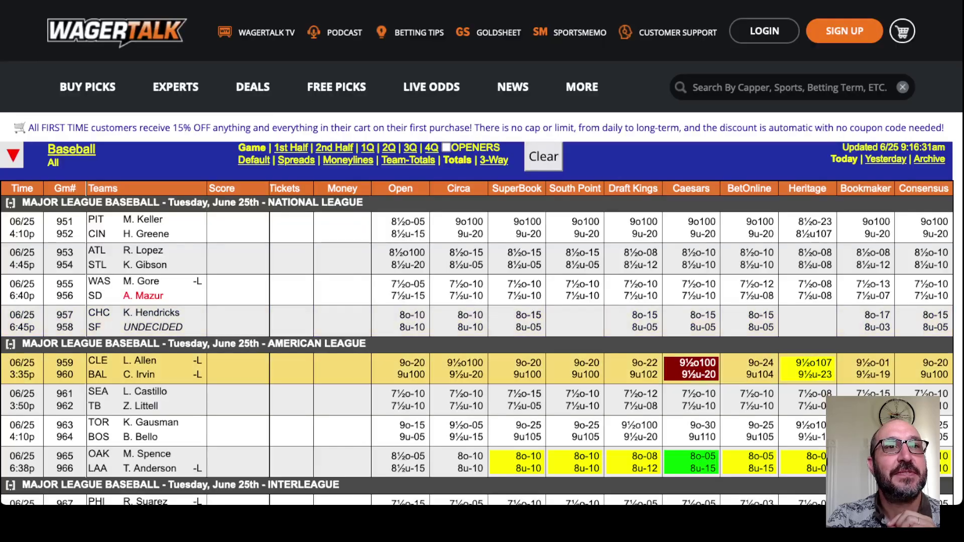
scroll(477, 346, "down", 5)
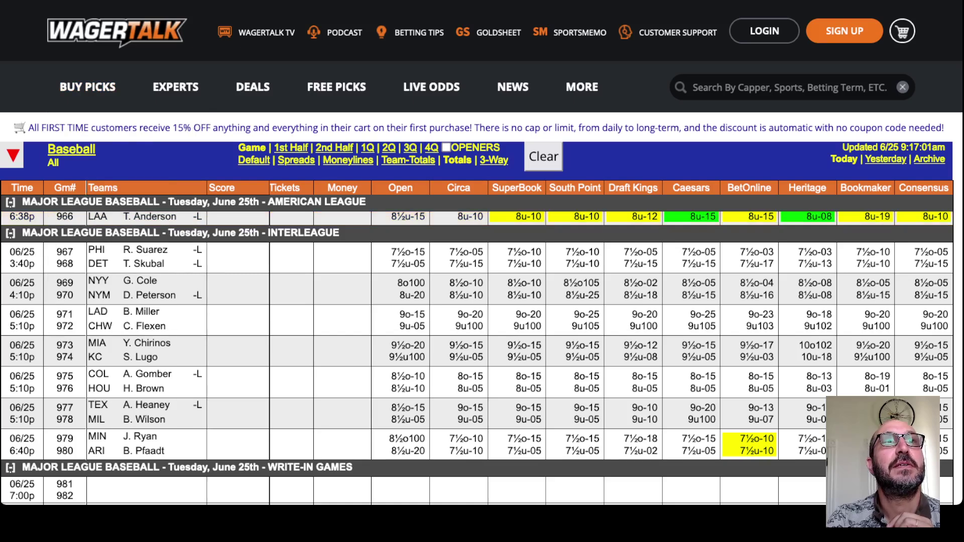
- In row 212 of the MLB_Bets_2024 sheet, log Marlins and Rovals with the pick Under - 9.5 at odds of -103
key("ctrl+Tab")
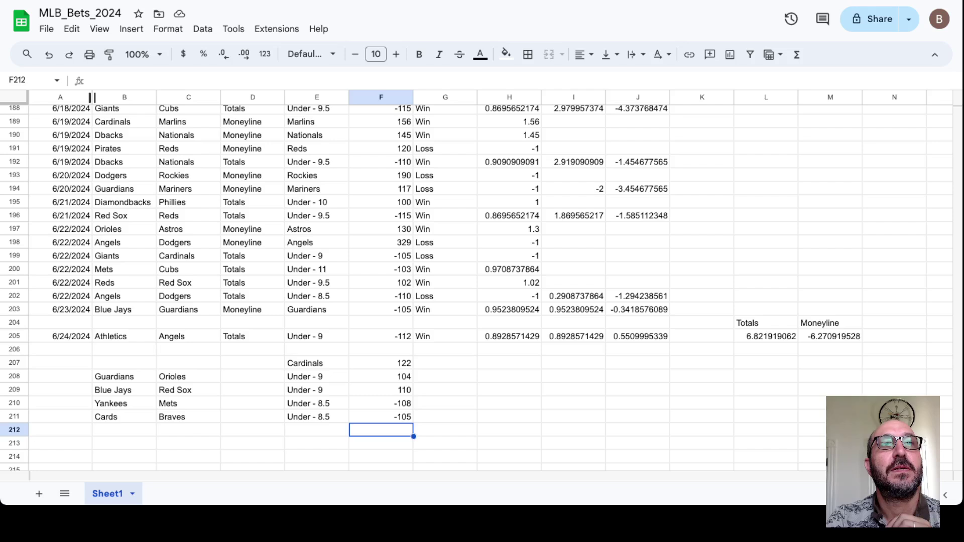
left_click(124, 430)
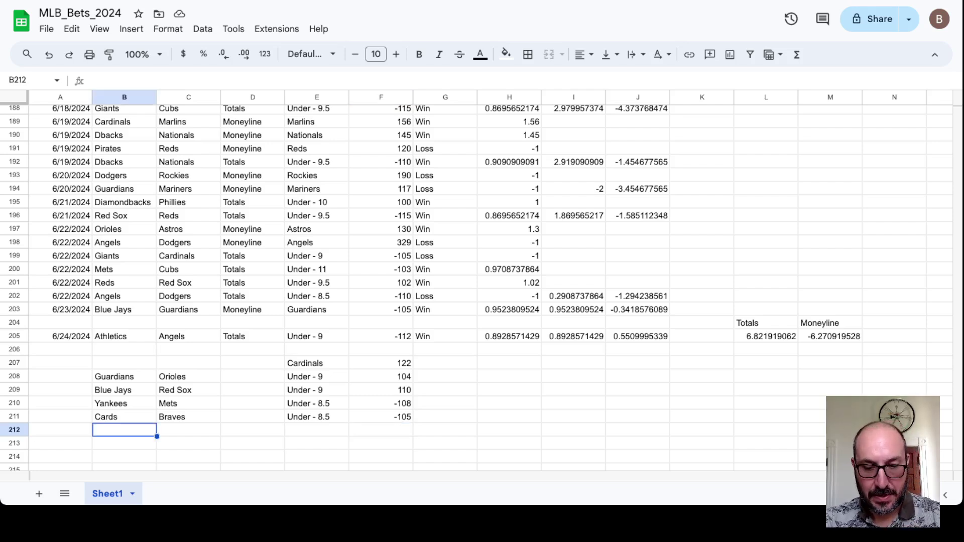
type("Marlins")
key("Tab")
type("Rovals")
key("Tab")
key("Tab")
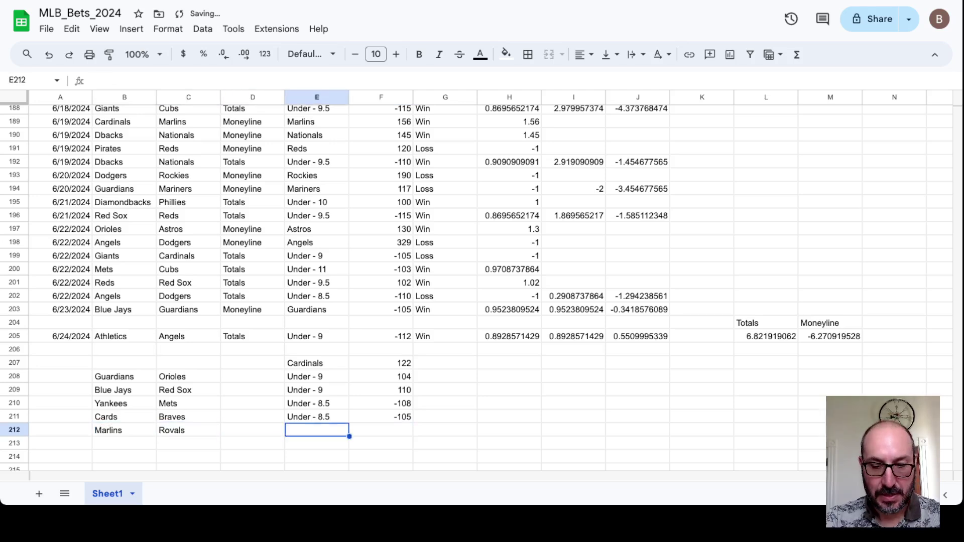
type("Under - 9")
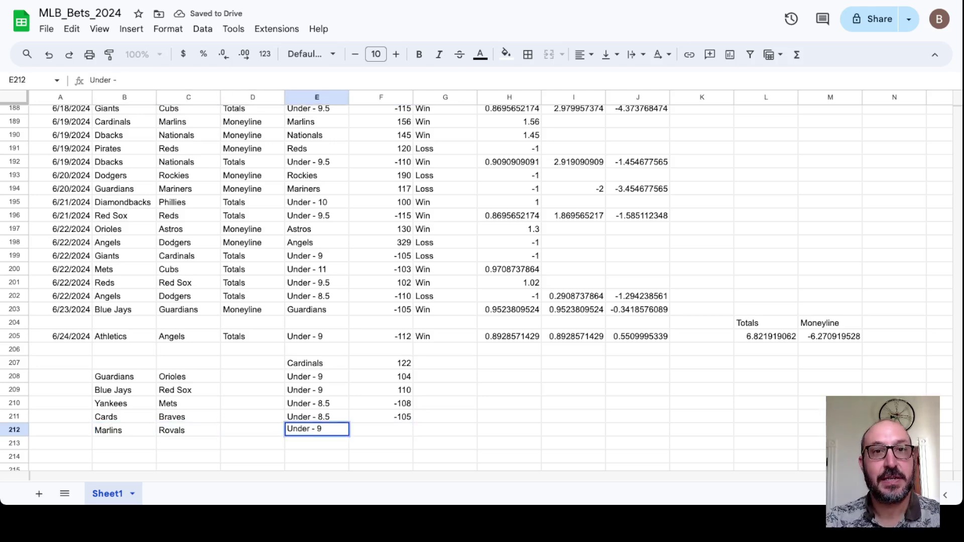
type(".5")
key("Tab")
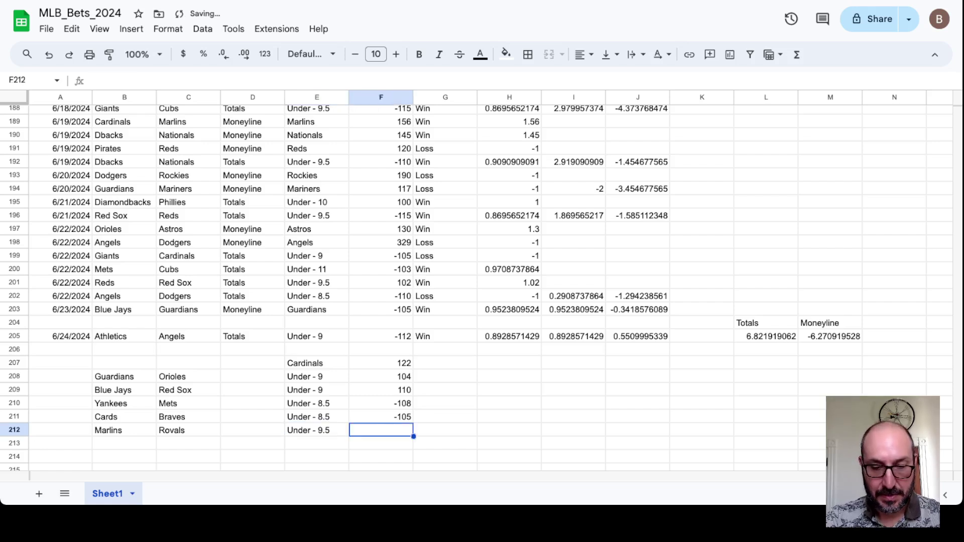
type("-103")
left_click(252, 376)
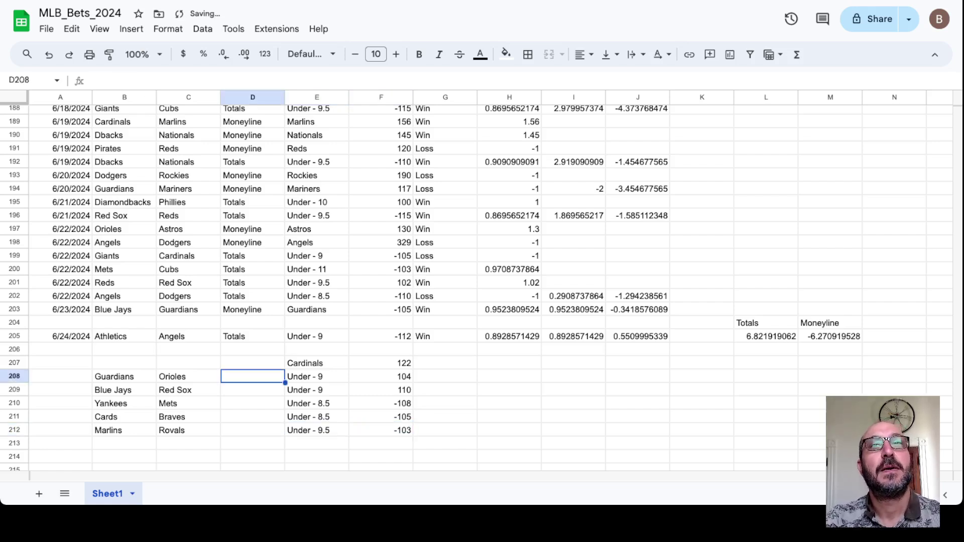
- Compare the Totals notebook's under price and line to bet for Texas at Milwaukee with WagerTalk's interleague totals
key("ctrl+Tab")
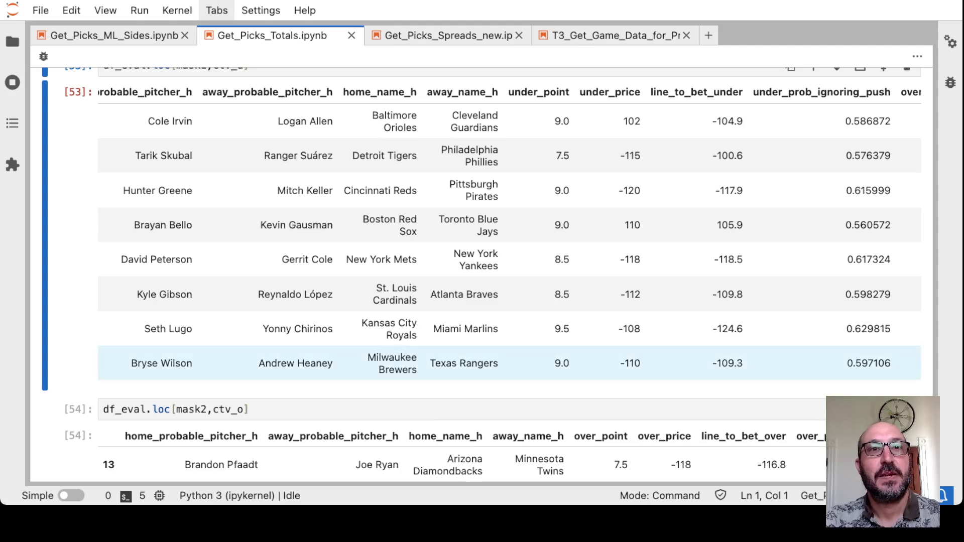
scroll(482, 276, "down", 3)
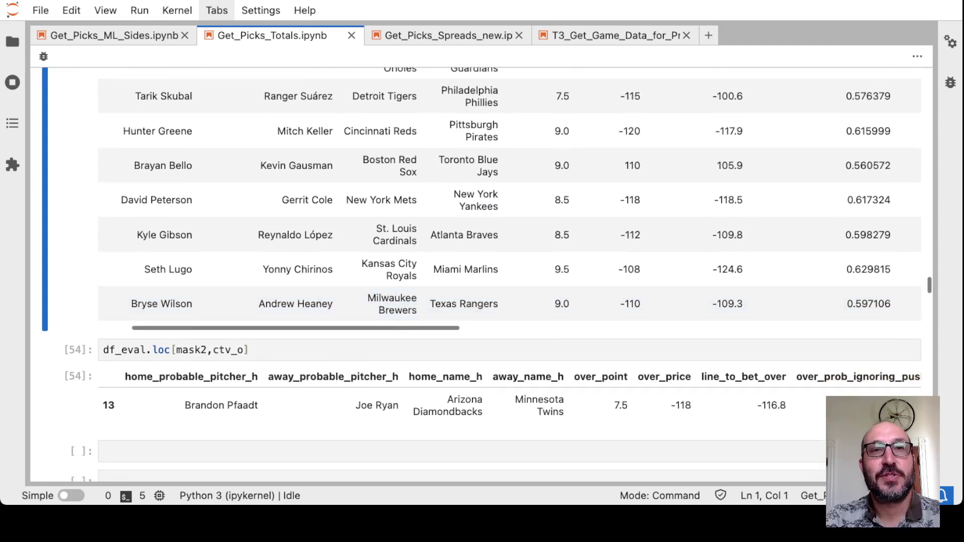
scroll(482, 271, "up", 1)
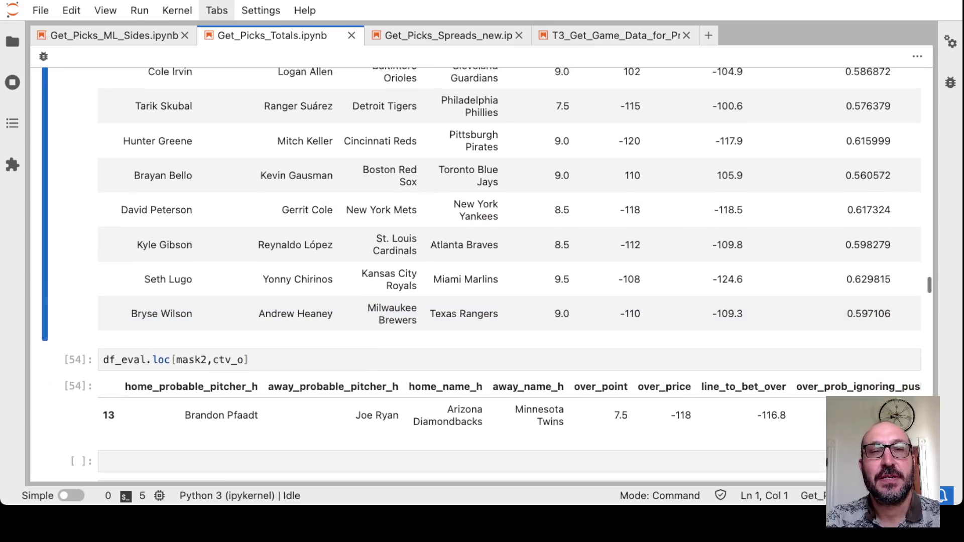
scroll(482, 336, "up", 2)
scroll(482, 336, "up", 1)
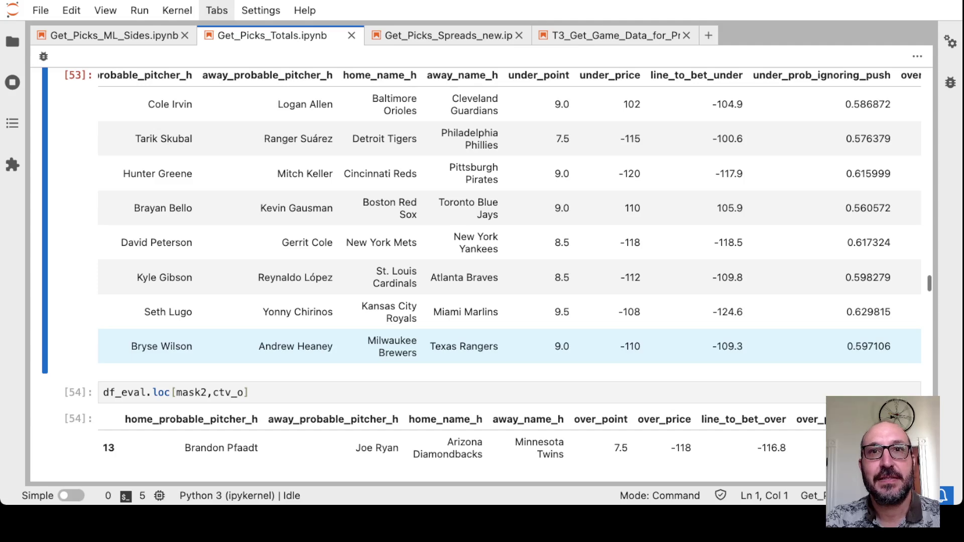
double_click(630, 346)
left_click(630, 347)
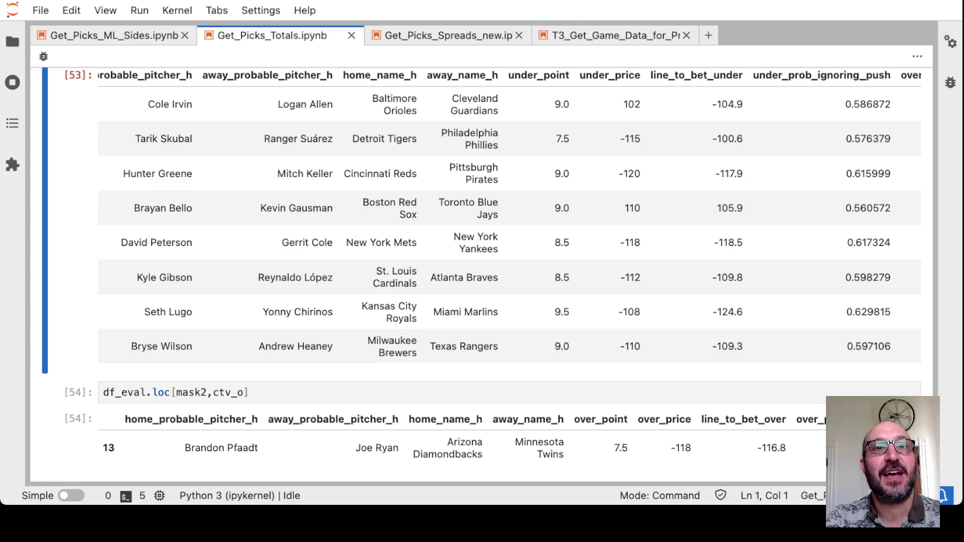
key("super+Tab")
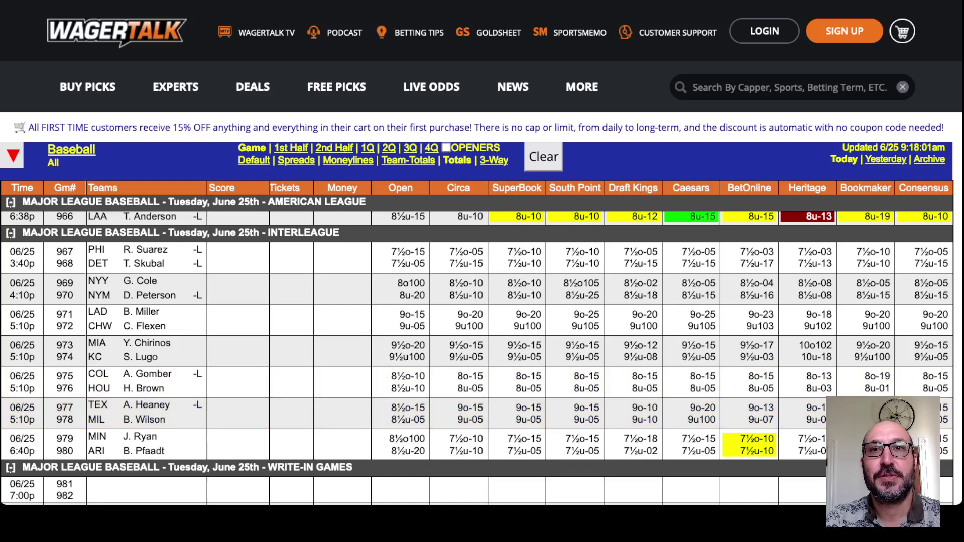
key("ctrl+Tab")
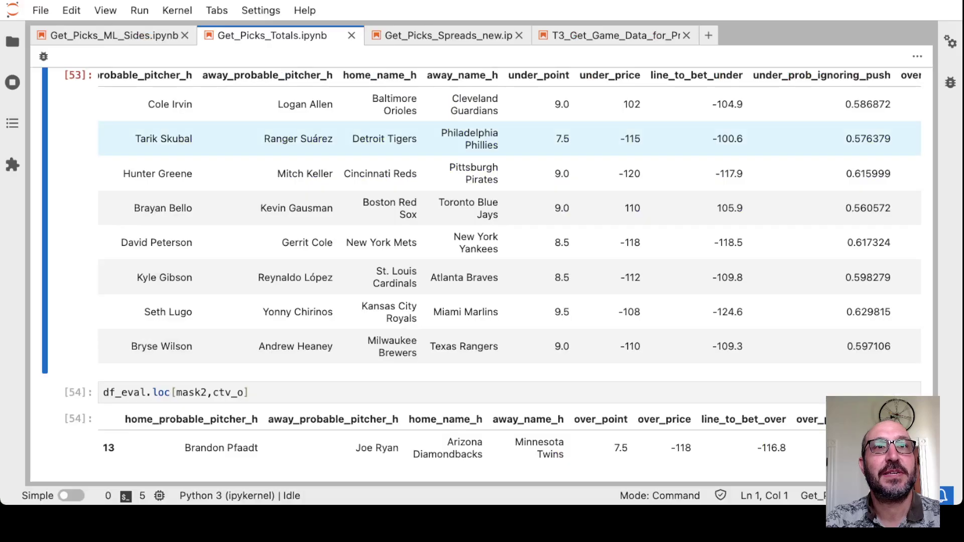
scroll(482, 274, "down", 5)
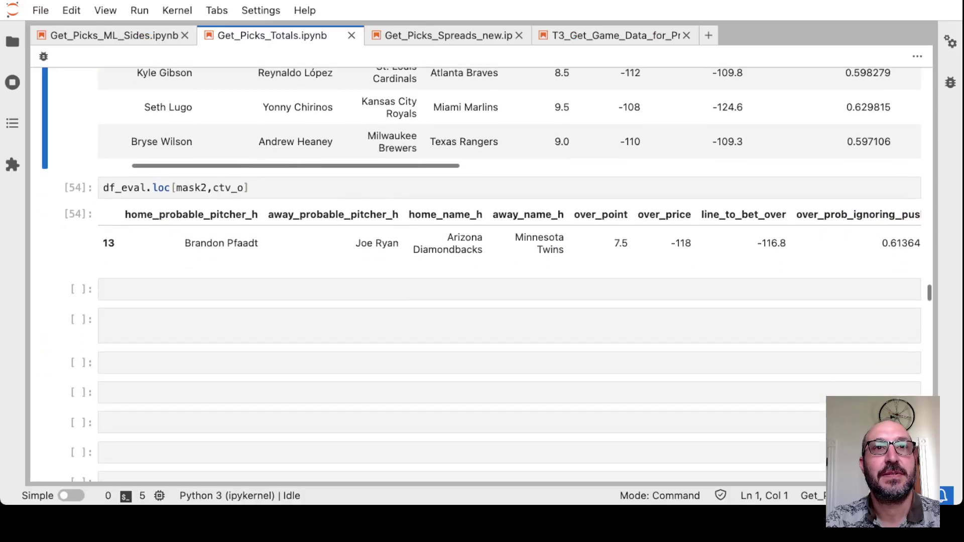
- In row 213 of the MLB_Bets_2024 sheet, log Rangers and Brewers with the pick under - 9 at odds of -104
key("ctrl+Tab")
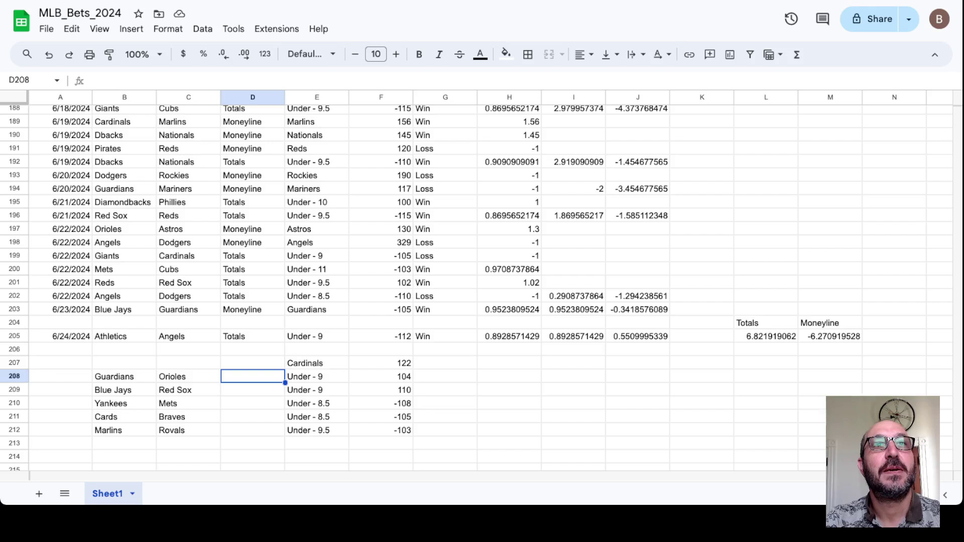
left_click(124, 443)
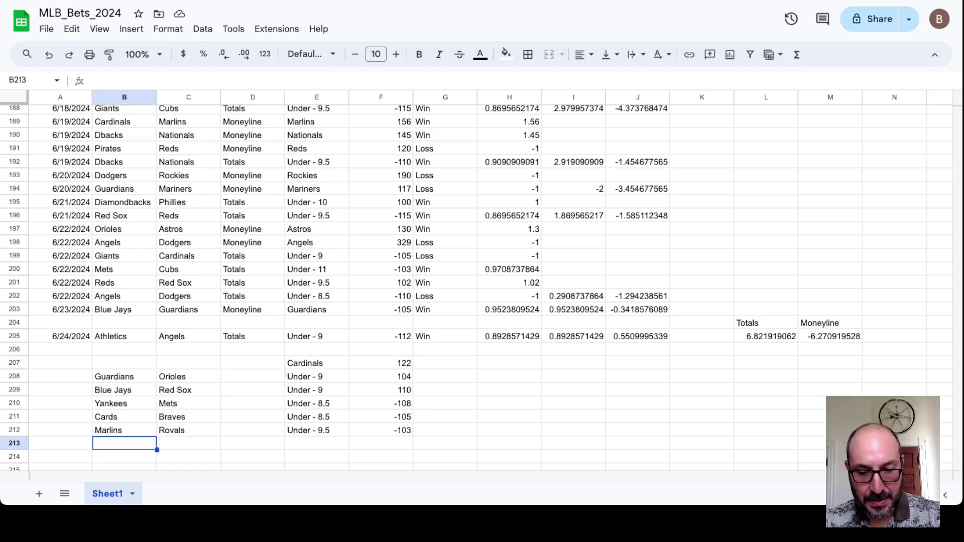
type("Rangers")
key("Tab")
type("Berwer")
key("BackSpace")
key("BackSpace")
key("BackSpace")
key("BackSpace")
key("BackSpace")
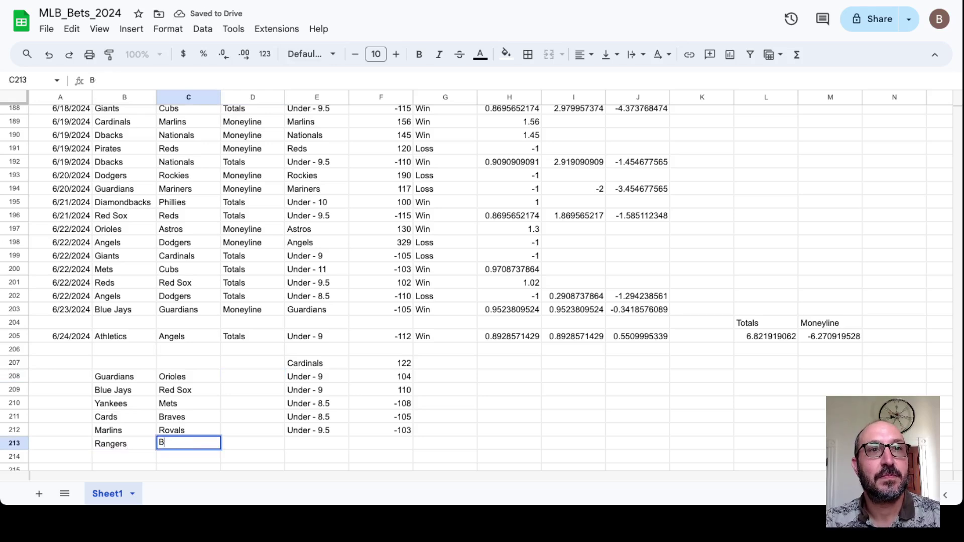
type("rewers")
key("Tab")
key("Tab")
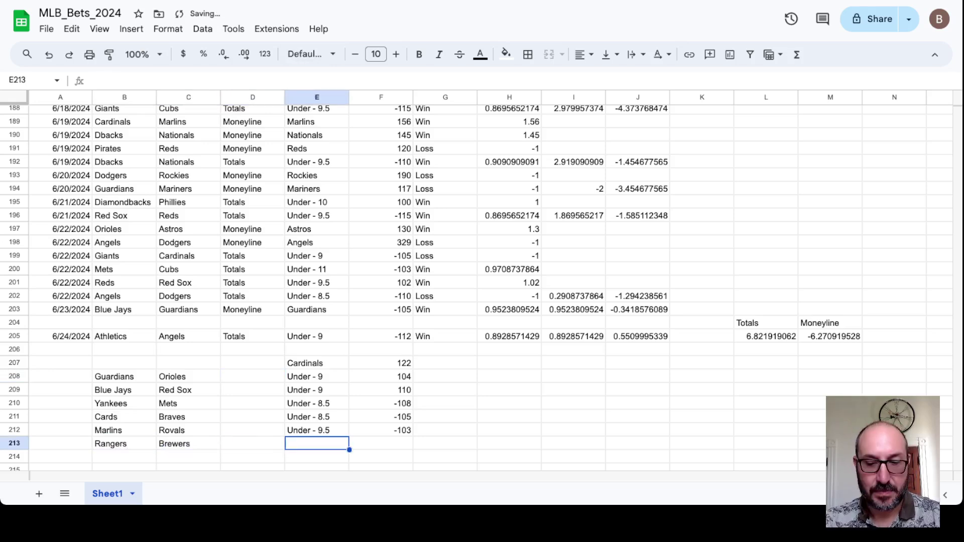
type("under - 9")
key("Tab")
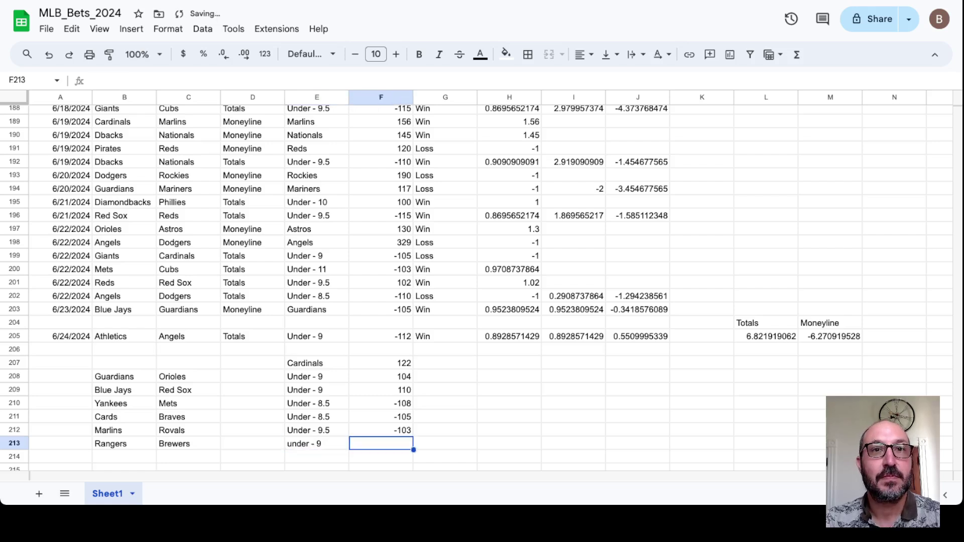
type("-104")
key("Return")
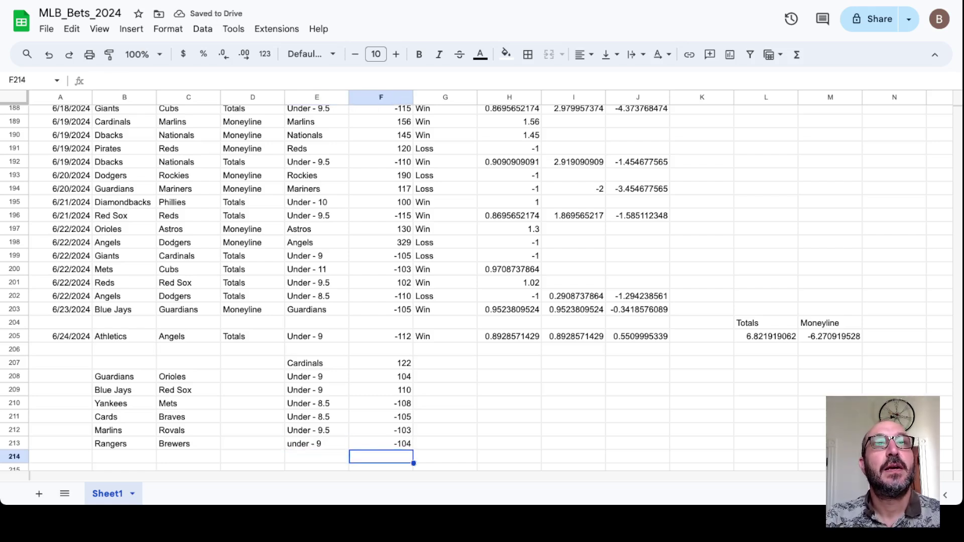
- Compare the Totals notebook's line to bet on the Minnesota at Arizona over with WagerTalk's interleague totals
key("super+Tab")
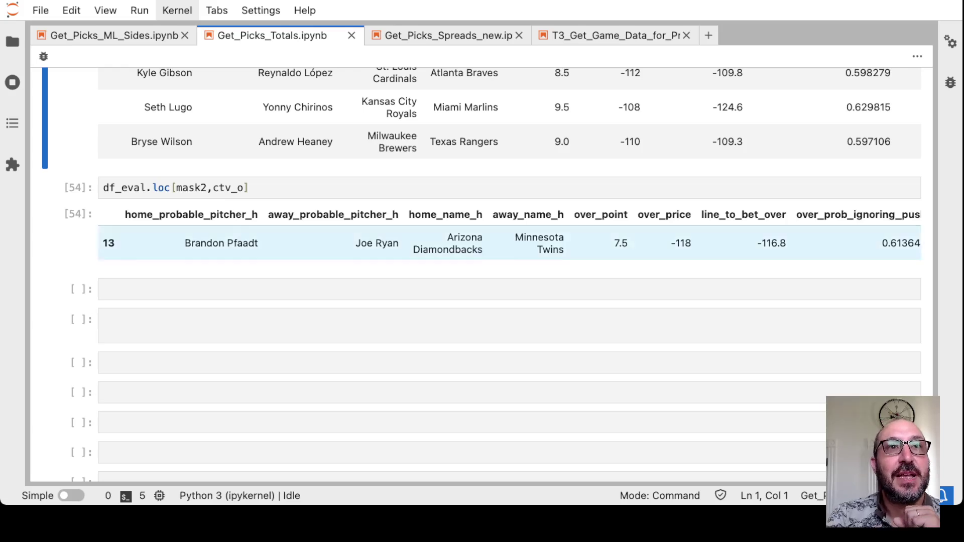
scroll(509, 243, "right", 2)
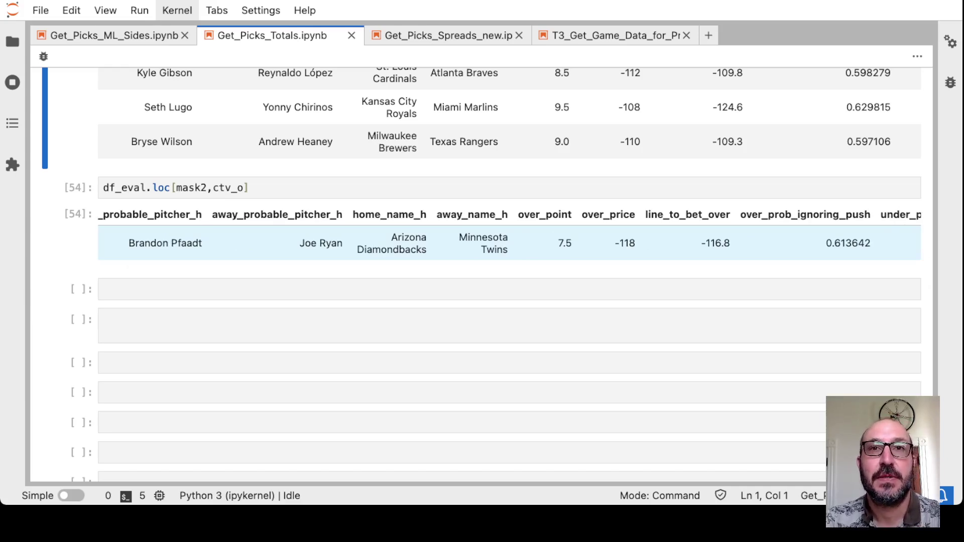
left_click_drag(563, 243, 572, 243)
left_click(567, 242)
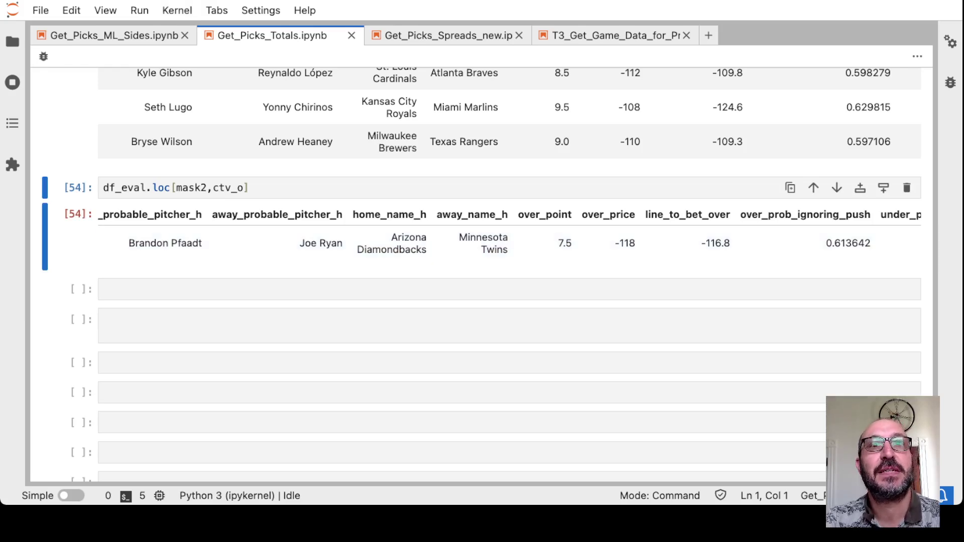
key("ctrl+Tab")
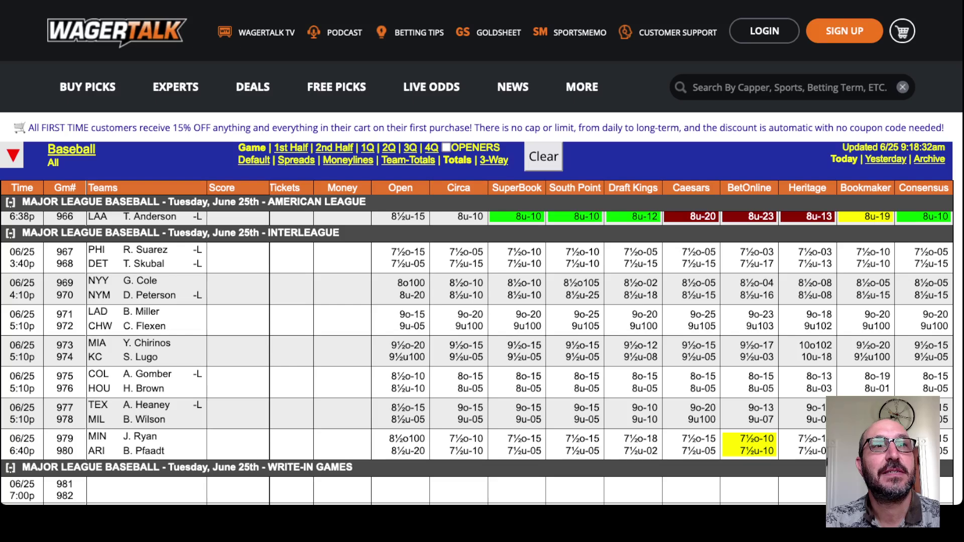
- Recheck the sportsbooks' Minnesota at Arizona over prices against the over price and line to bet in the Totals notebook
scroll(476, 357, "down", 3)
scroll(477, 358, "up", 1)
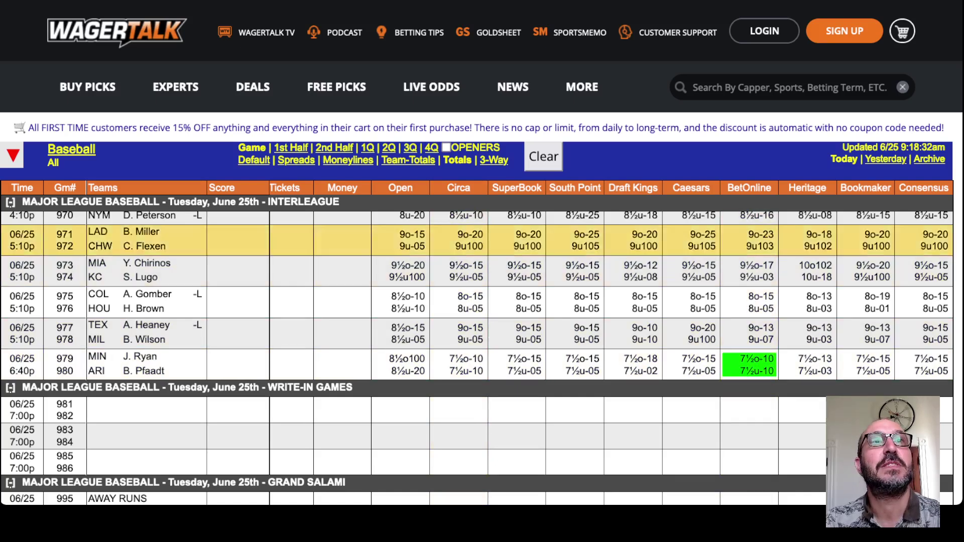
key("ctrl+Tab")
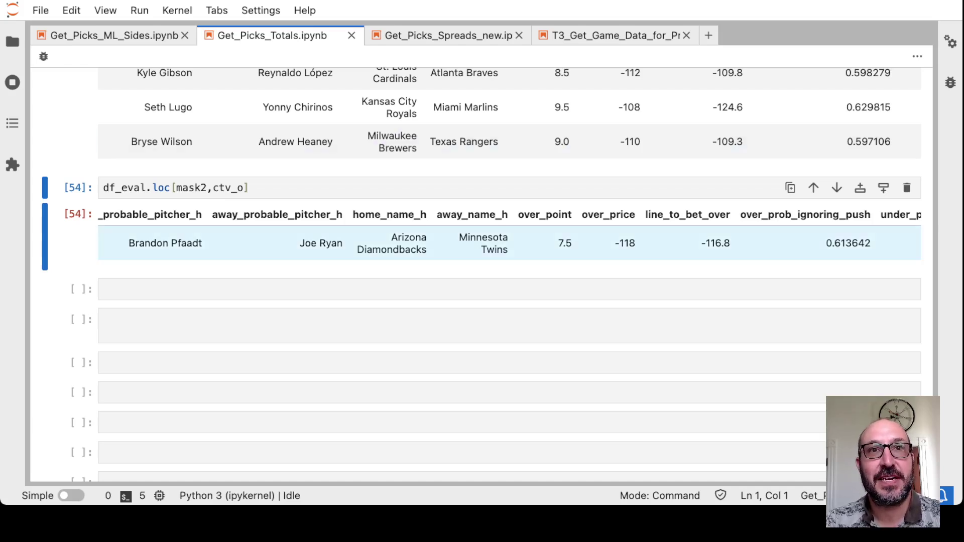
left_click_drag(391, 237, 426, 250)
left_click(426, 250)
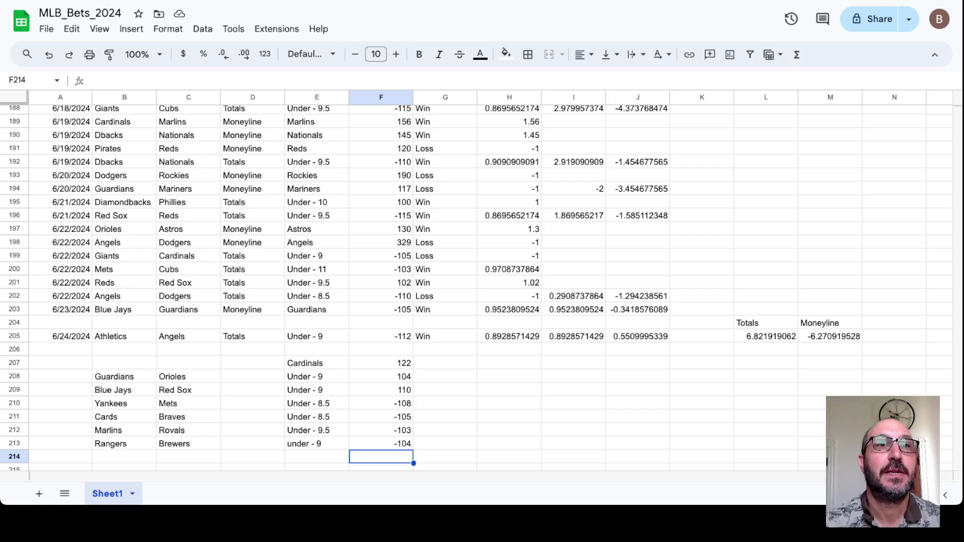
- In row 214 of the MLB_Bets_2024 sheet, log Twins and Diamondbacks with the pick Over - 7.5 at odds of -110
left_click(124, 456)
type("Twns")
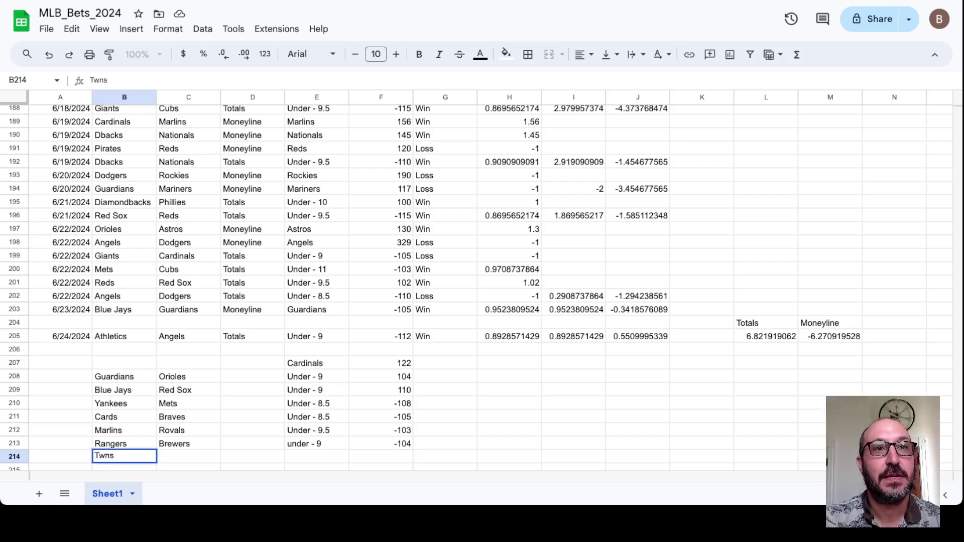
key("BackSpace")
key("BackSpace")
type("ins")
key("Tab")
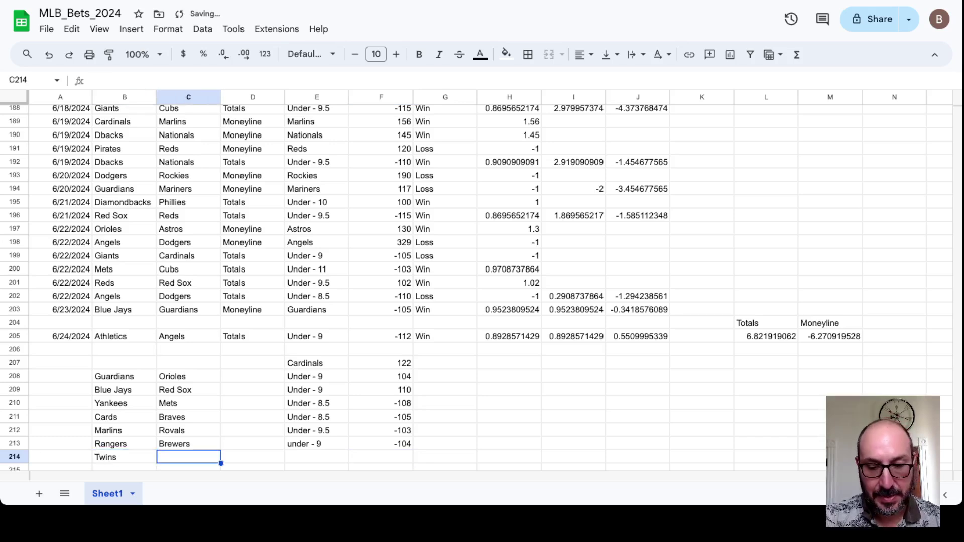
type("Diamondbacks")
key("Tab")
key("Tab")
type("Over - 7.5")
key("Tab")
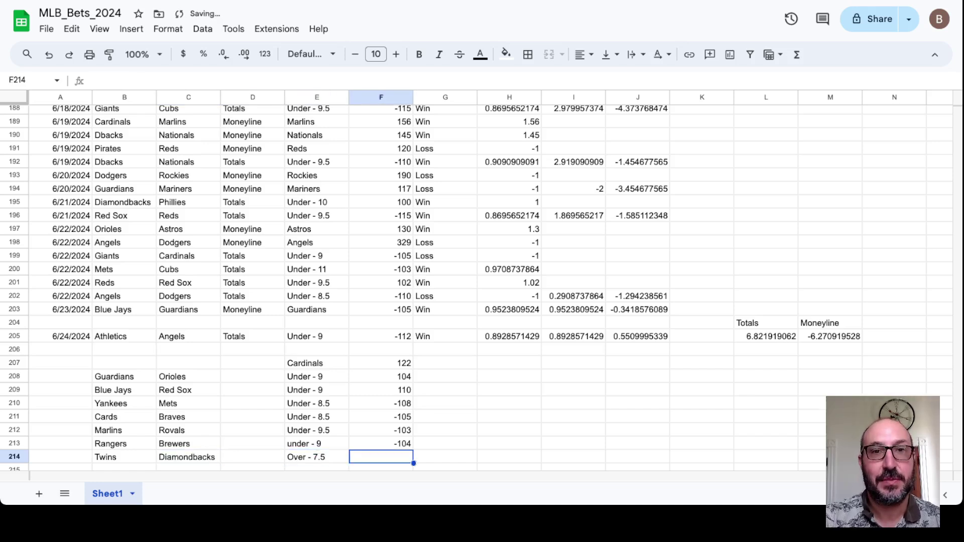
type("-110")
key("Return")
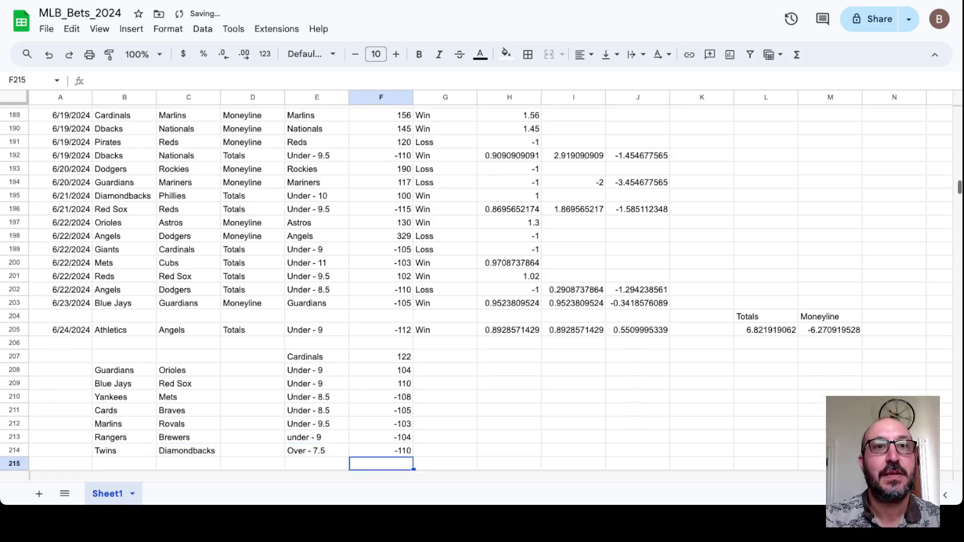
- Capitalize the Rangers and Brewers pick in row 213 so it reads Under - 9
double_click(289, 436)
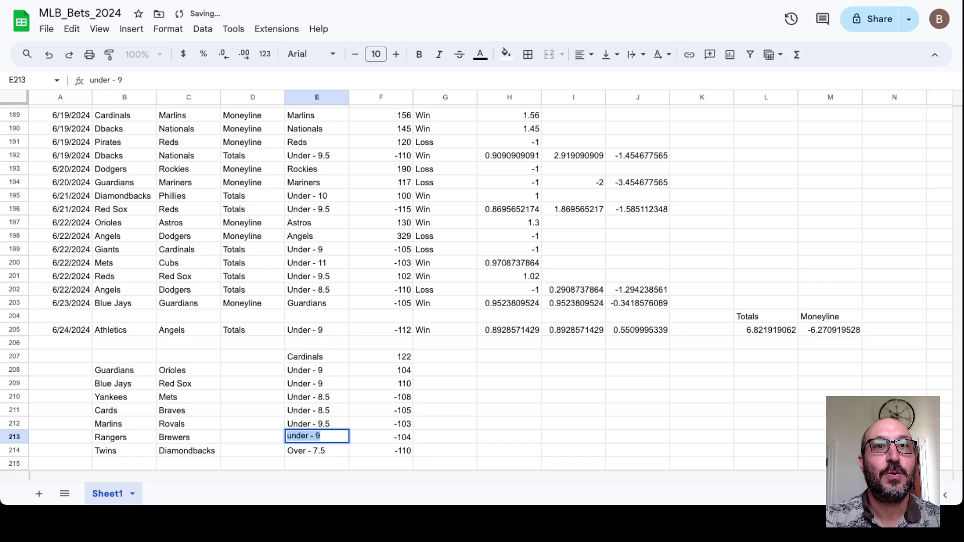
key("BackSpace")
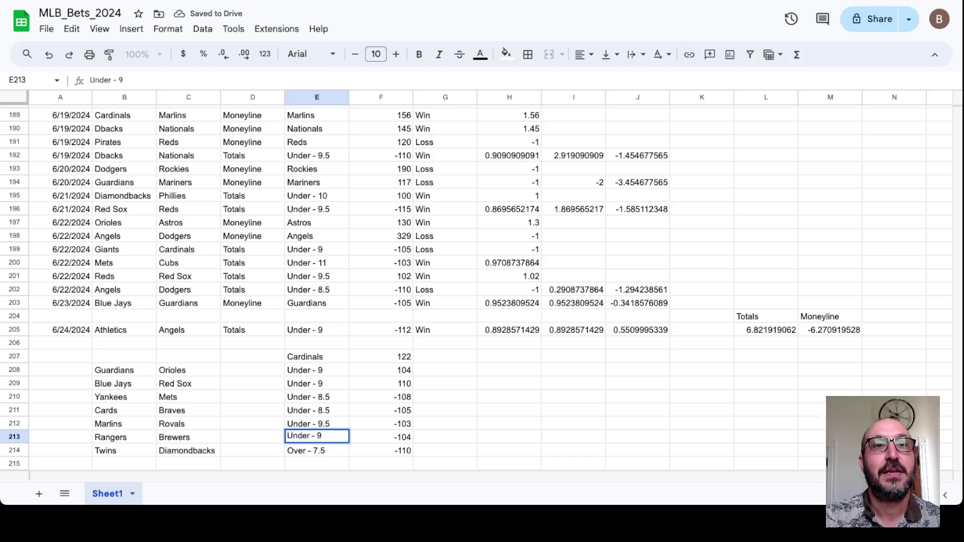
type("U")
key("Return")
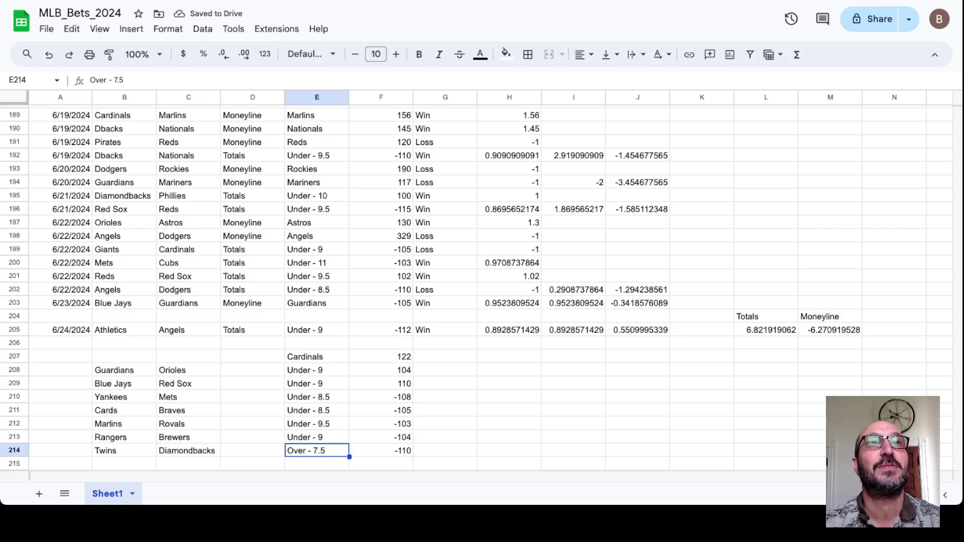
- Examine the Get_Picks_Spreads_new notebook's full spreads table, comparing home and away prices, lines needed, win probabilities and implied probabilities
key("super+Tab")
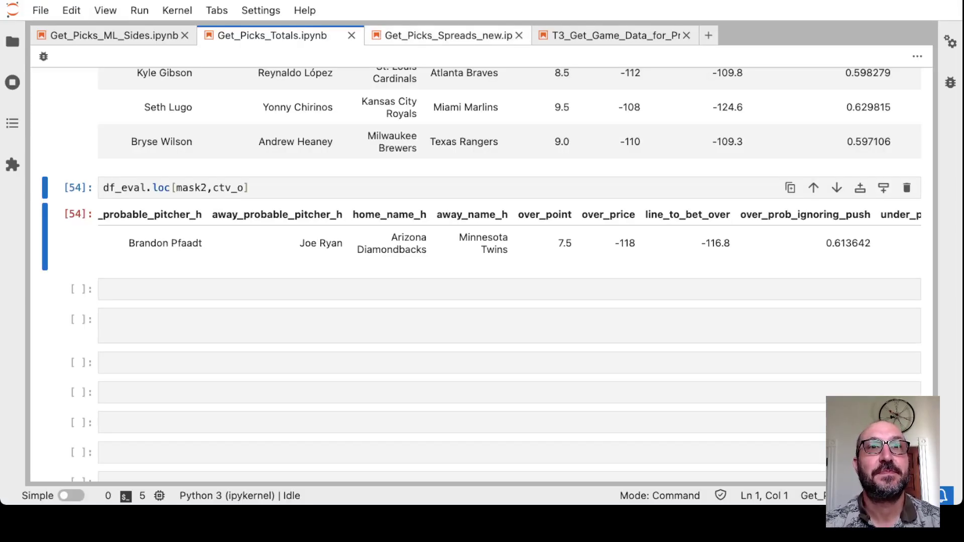
left_click(447, 35)
scroll(509, 200, "up", 1)
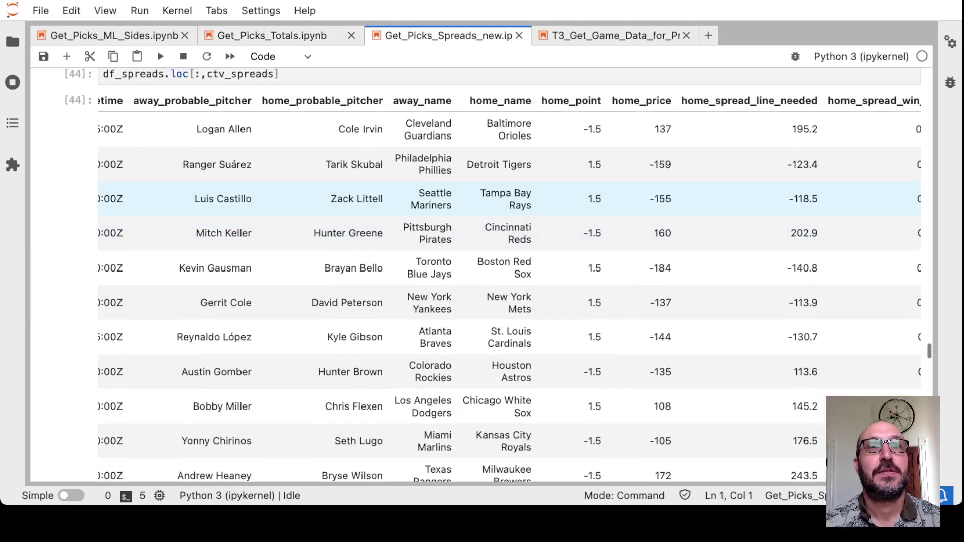
scroll(502, 206, "down", 1)
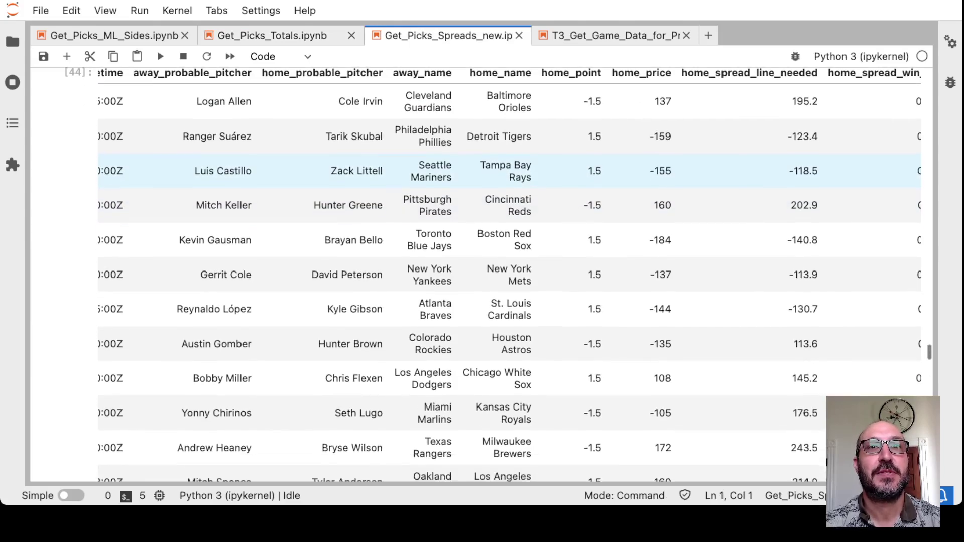
scroll(502, 205, "right", 10)
scroll(502, 206, "right", 5)
scroll(502, 206, "right", 2)
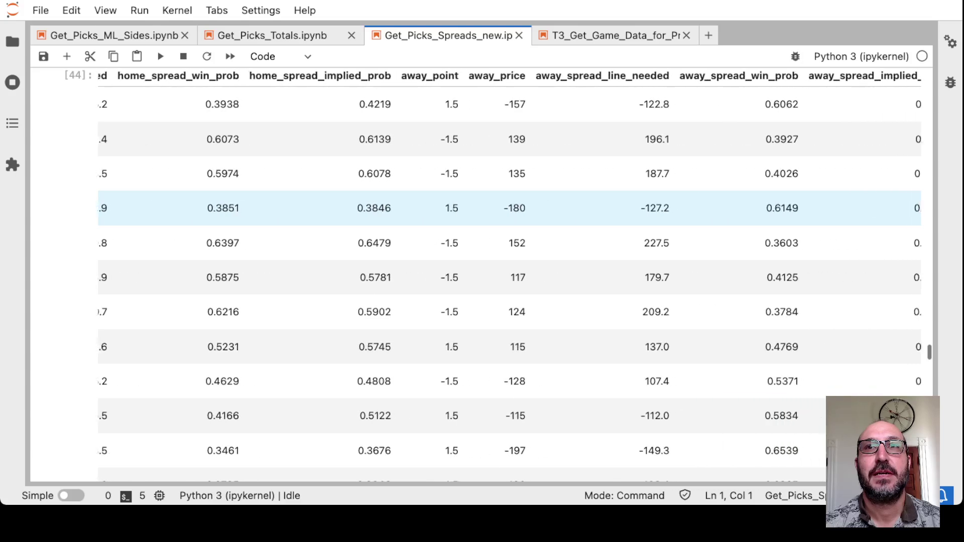
scroll(502, 205, "left", 1)
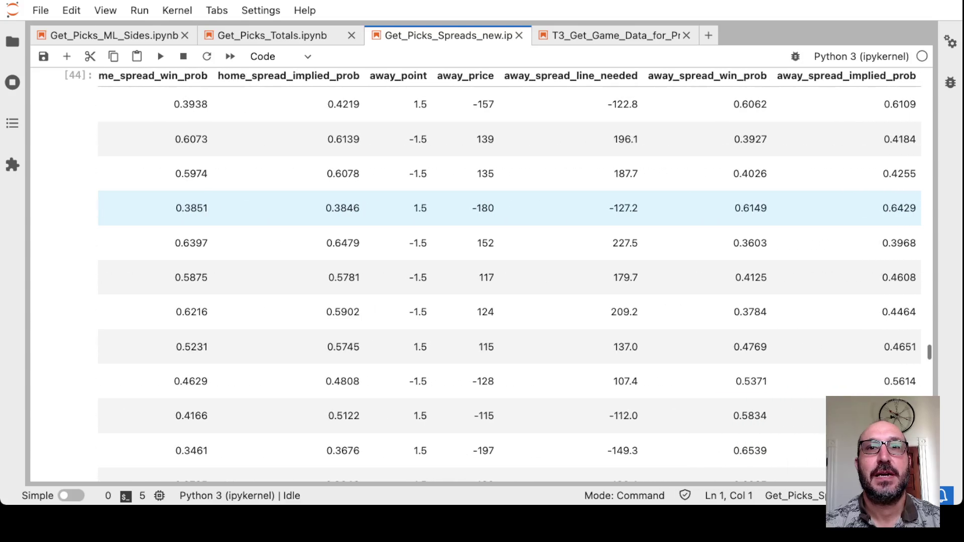
scroll(502, 206, "down", 4)
scroll(502, 206, "up", 2)
scroll(502, 200, "left", 9)
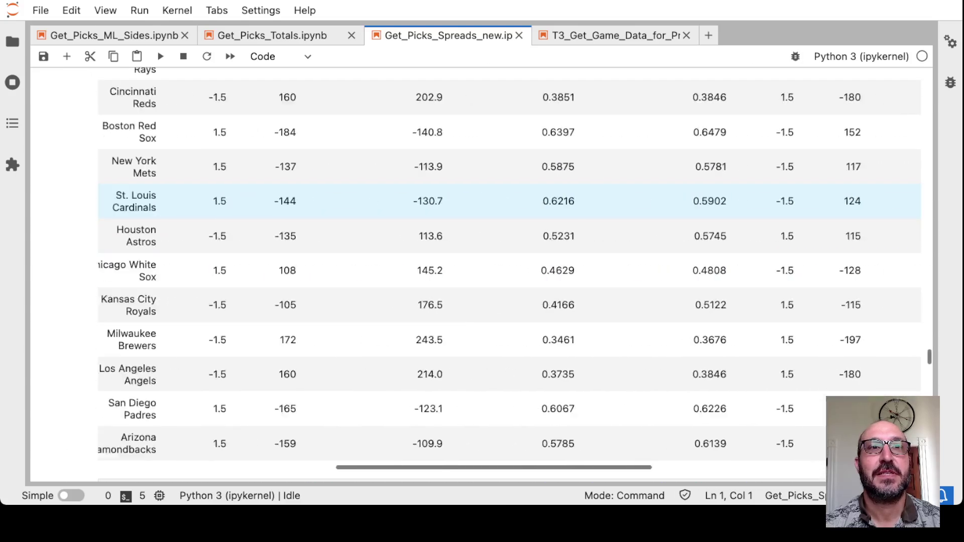
scroll(502, 206, "left", 10)
scroll(501, 205, "right", 6)
scroll(502, 206, "right", 11)
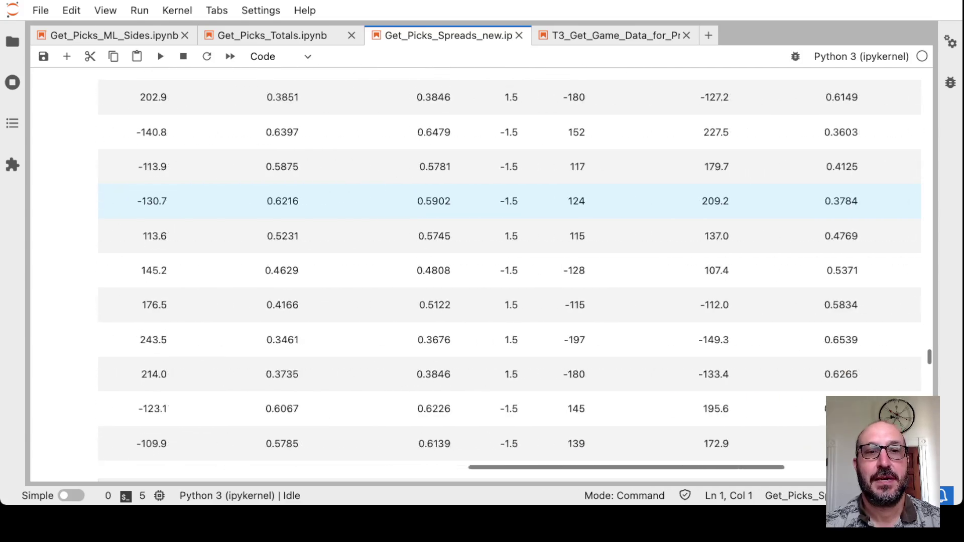
scroll(502, 206, "right", 2)
scroll(509, 273, "up", 3)
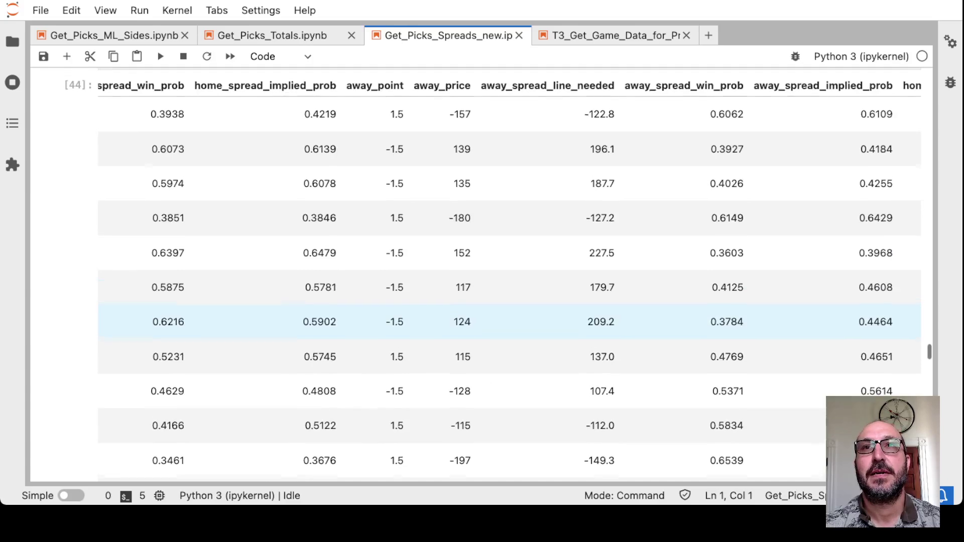
- Review the notebook's filtered home and away spread candidates, and switch WagerTalk's baseball odds to Spreads to check Atlanta at St. Louis
scroll(509, 273, "down", 8)
scroll(502, 276, "down", 6)
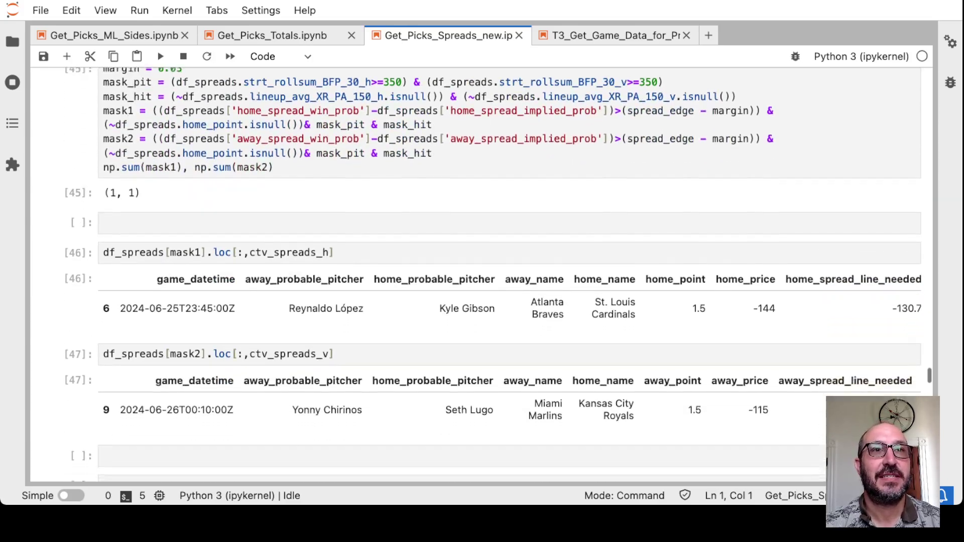
scroll(501, 276, "down", 1)
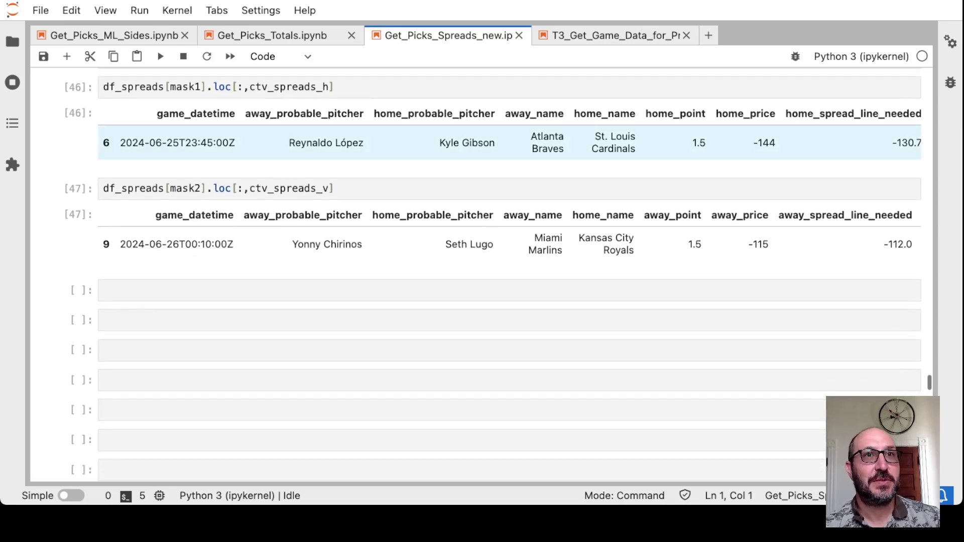
scroll(509, 142, "right", 5)
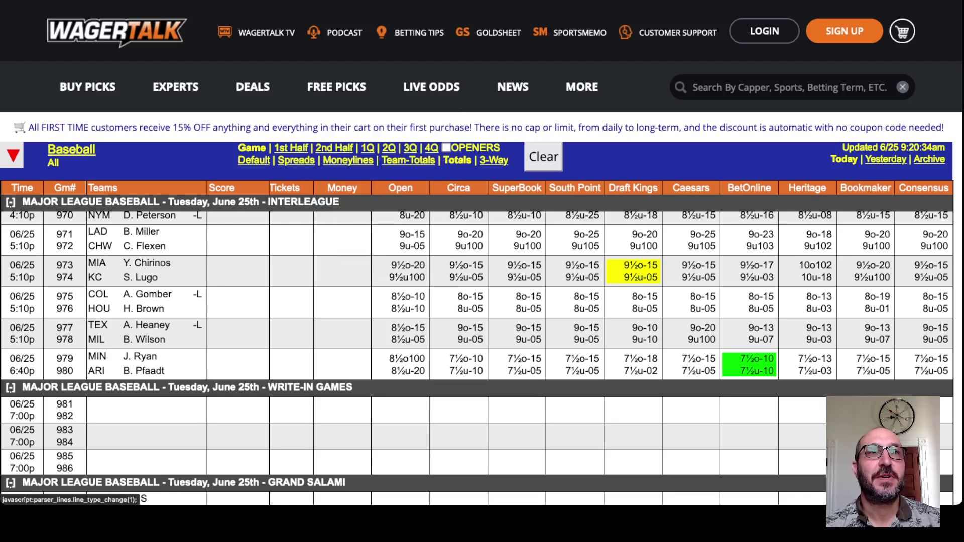
left_click(296, 159)
scroll(482, 351, "up", 4)
scroll(482, 351, "up", 3)
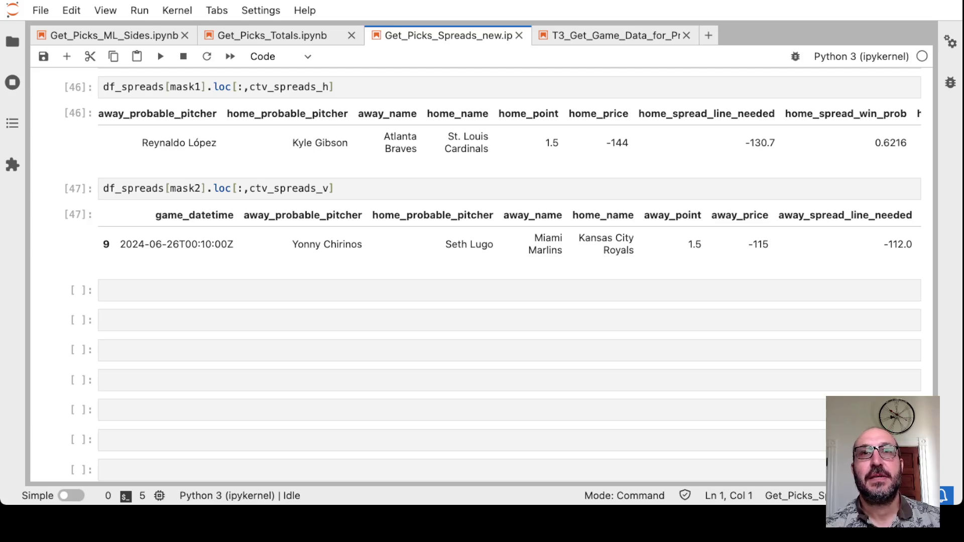
- Compare the notebook's line needed for the Miami Marlins +1.5 with WagerTalk's interleague spreads for Miami at Kansas City
scroll(509, 244, "right", 5)
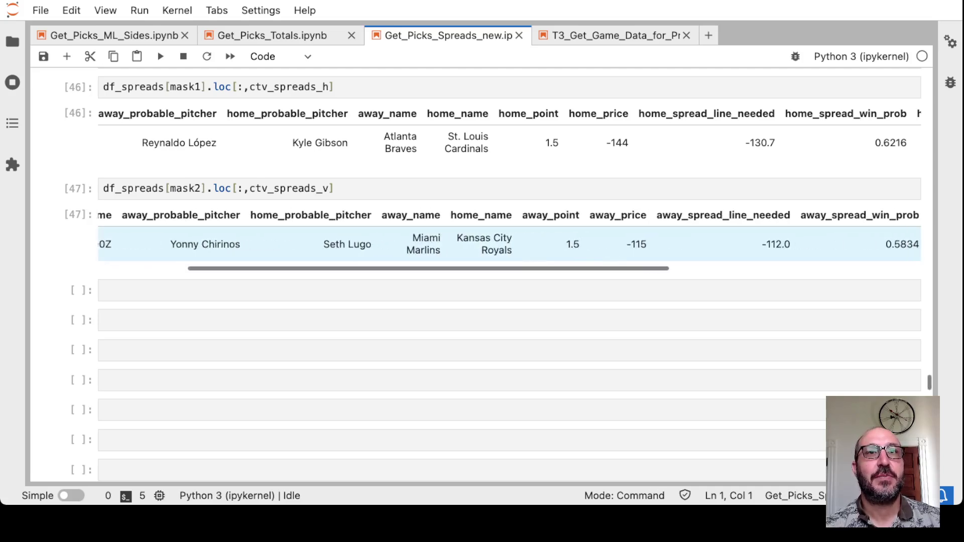
scroll(509, 244, "right", 2)
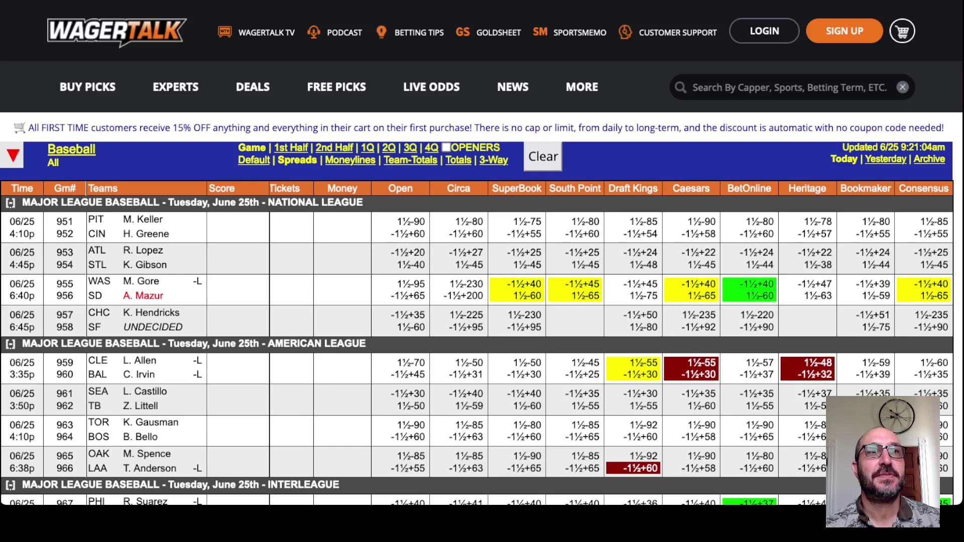
scroll(481, 241, "down", 3)
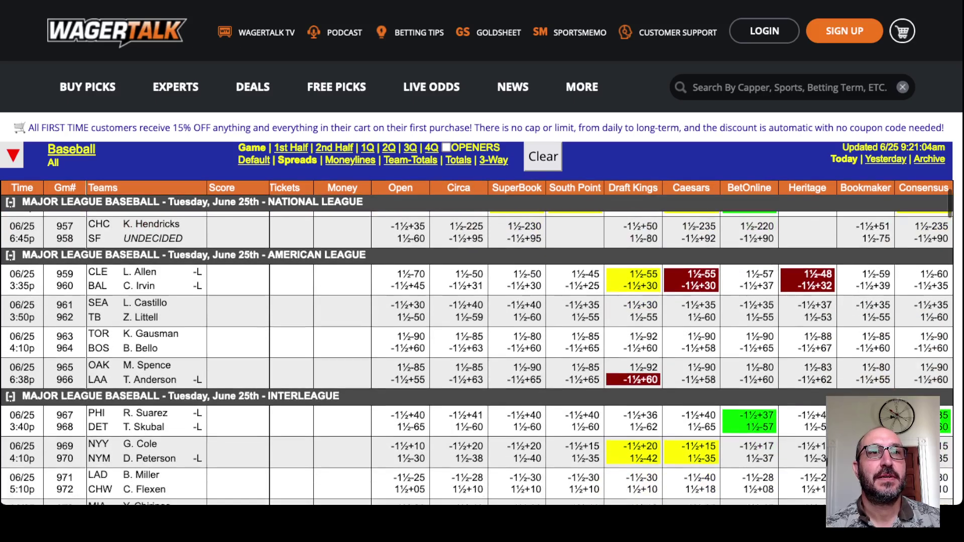
scroll(481, 326, "down", 3)
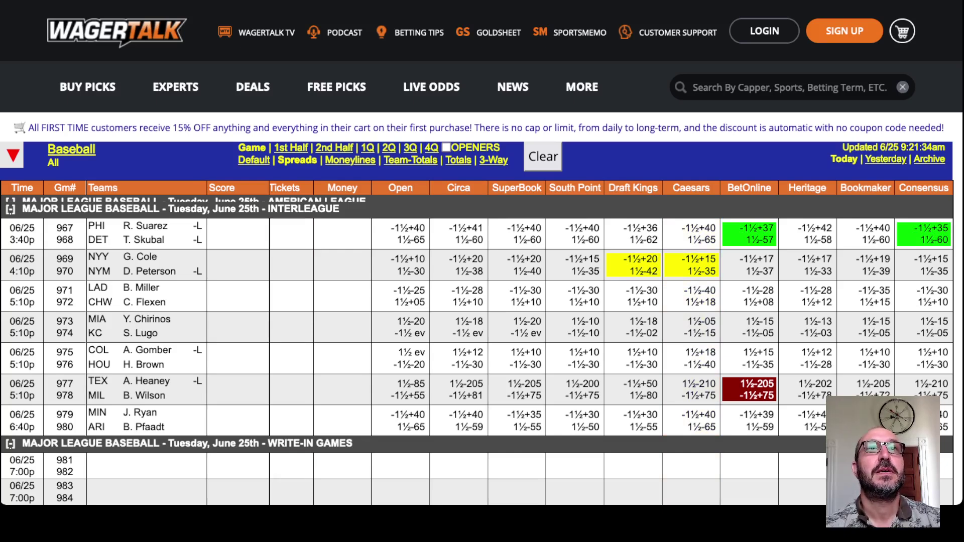
- In row 49 of the MLB_Bets_Extra sheet, log the Marlins spread pick at 1.5 with odds of -105, rechecking WagerTalk and the Spreads notebook
key("ctrl+Tab")
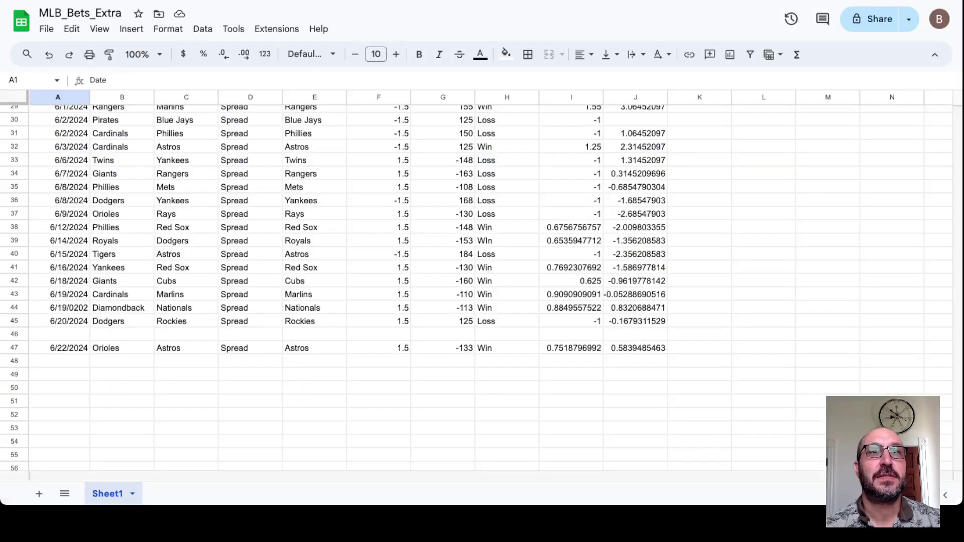
left_click(314, 373)
type("Marlins")
key("Tab")
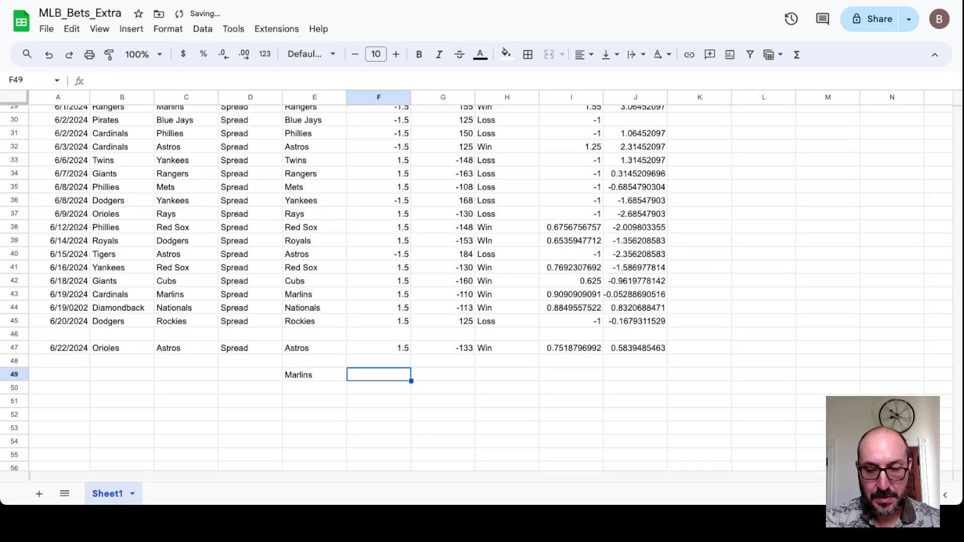
type("1.5")
key("Tab")
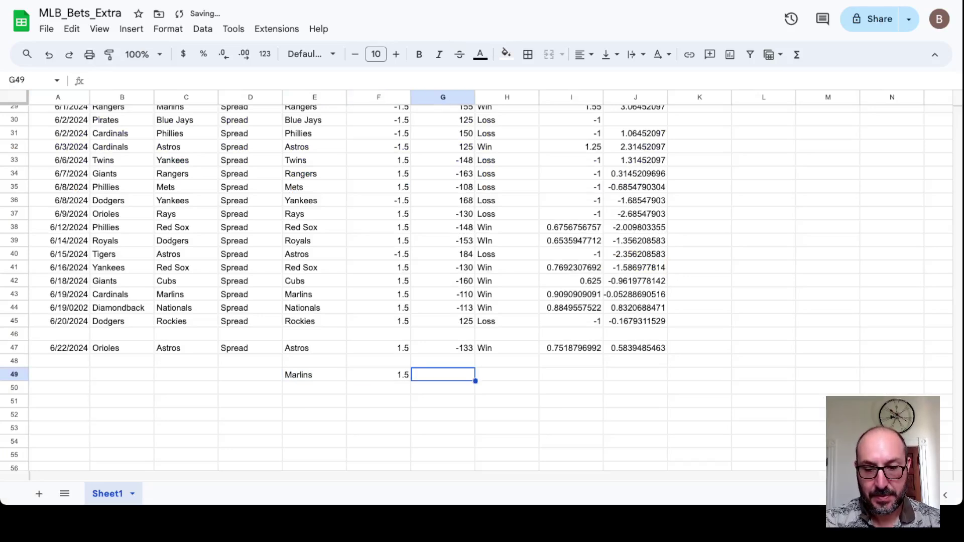
type("-10")
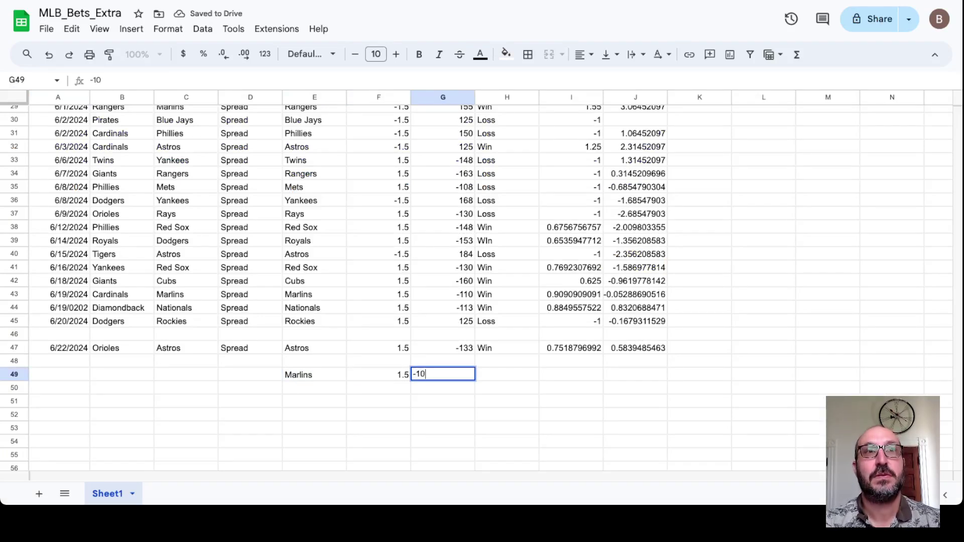
key("ctrl+Tab")
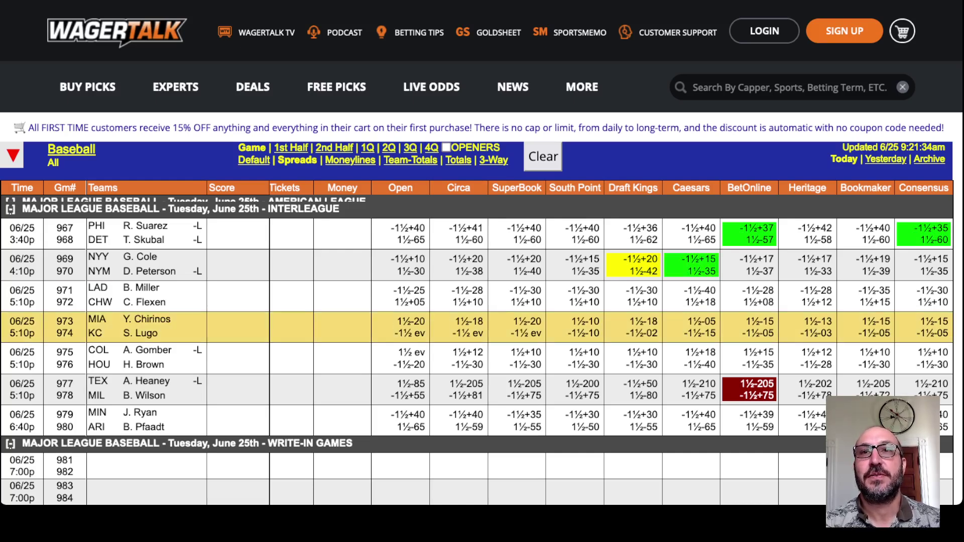
key("ctrl+Tab")
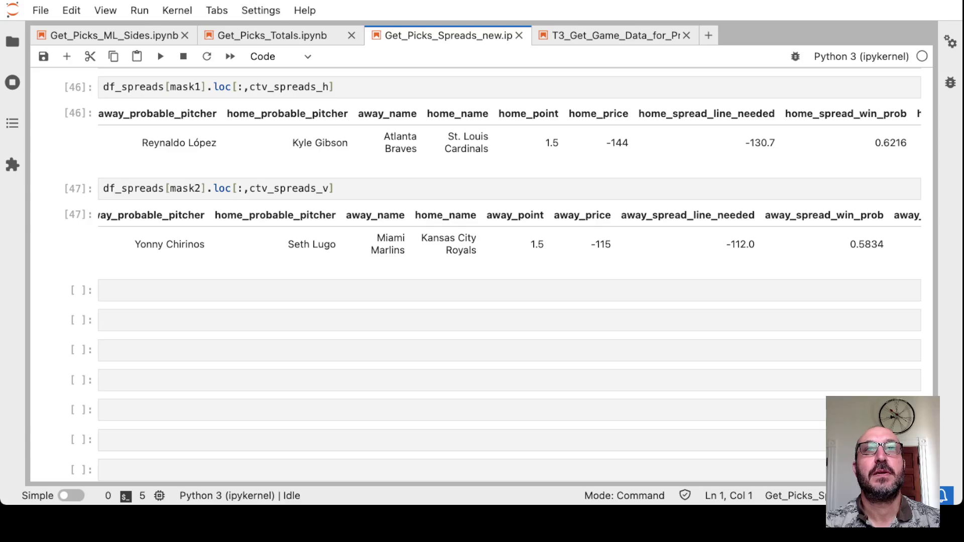
key("ctrl+Tab")
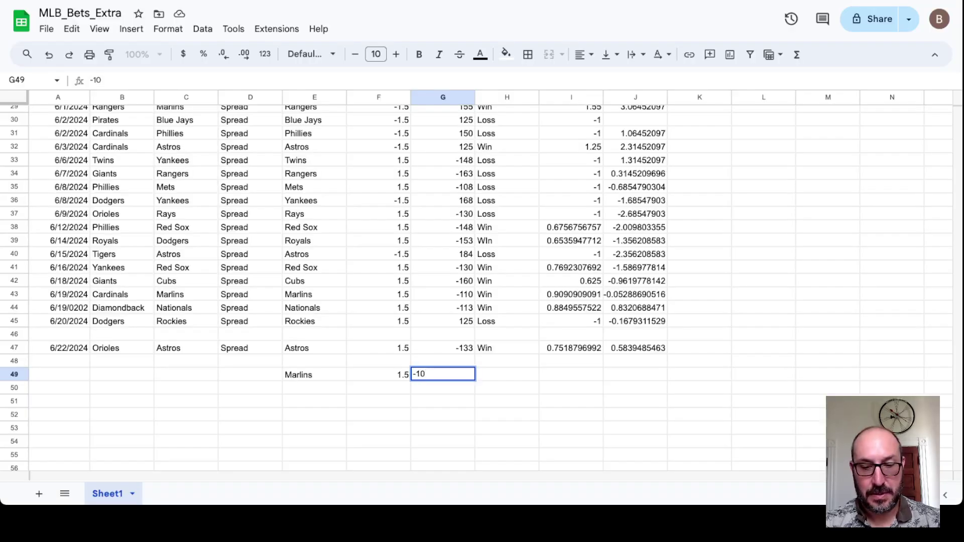
type("5")
key("Return")
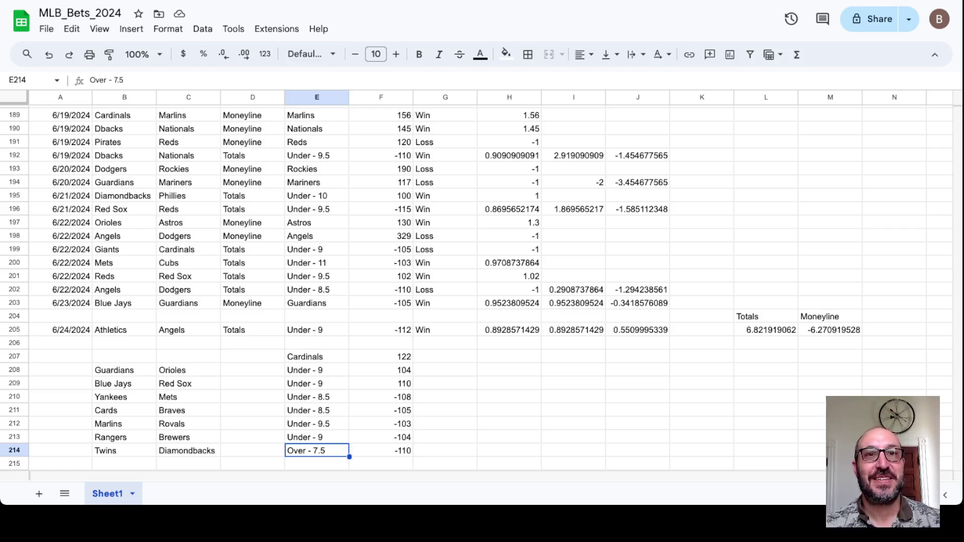
scroll(473, 288, "down", 3)
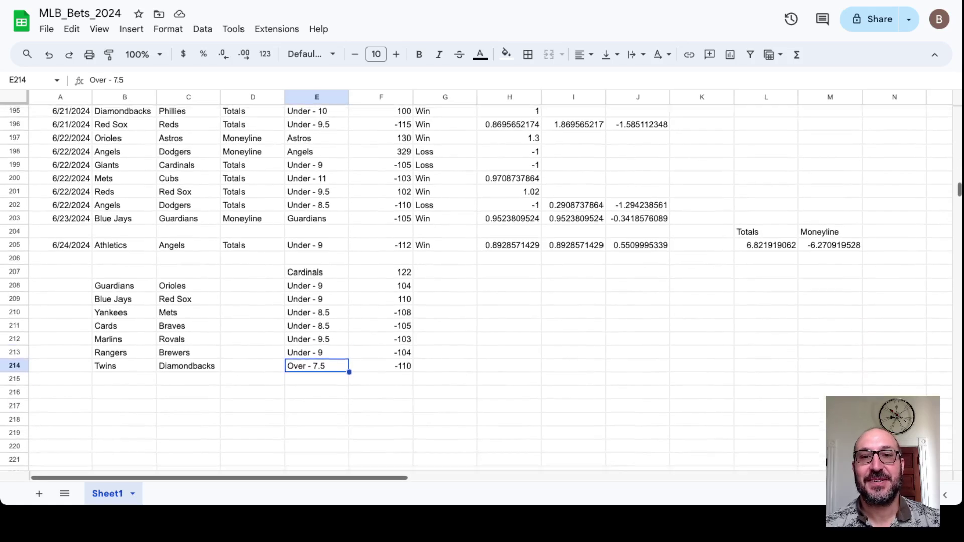